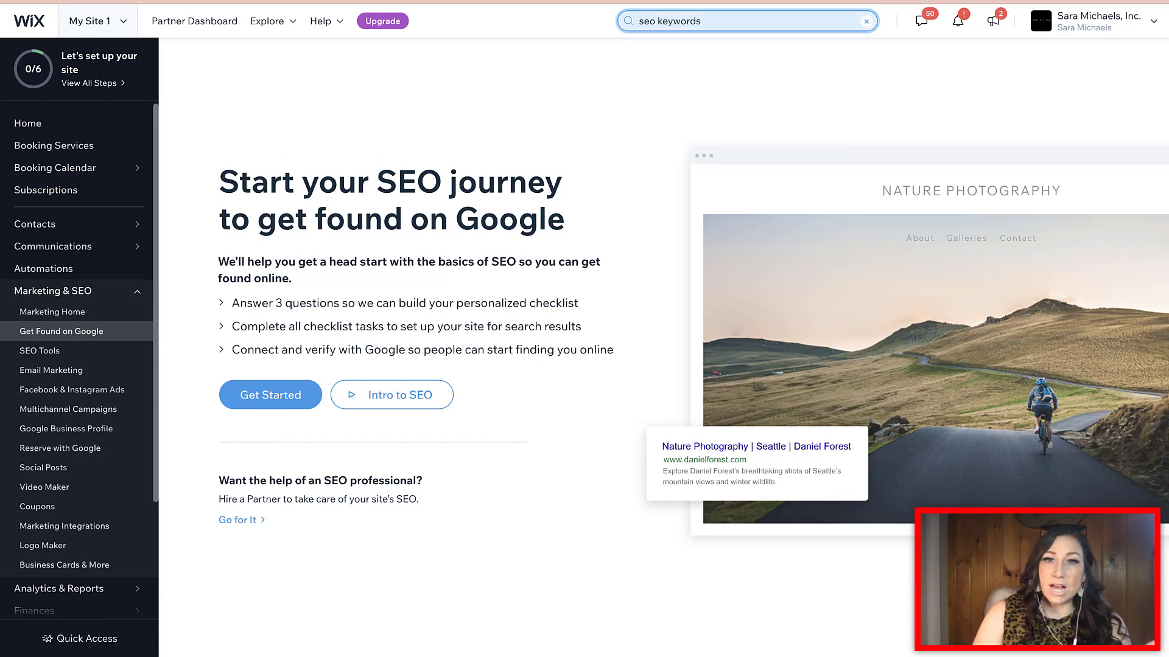
Search the dashboard for 'seo keywords' from the Get Found on Google page
mouse_move(53, 291)
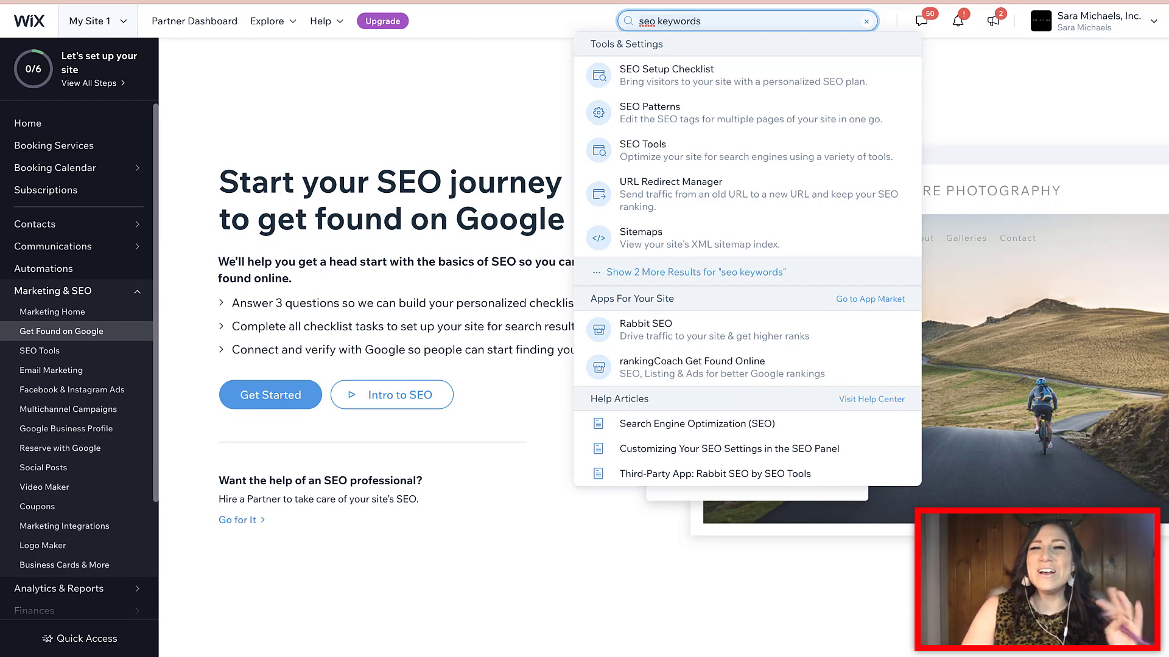
Open the SEO Setup Checklist result from the search dropdown
key(Down)
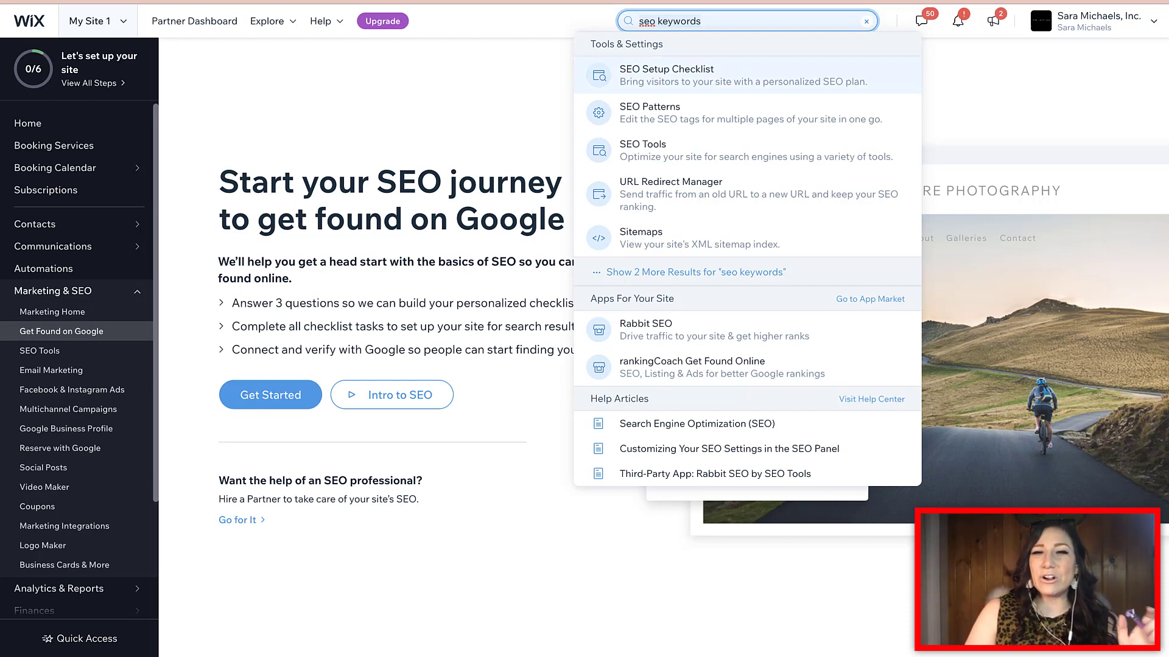
key(Return)
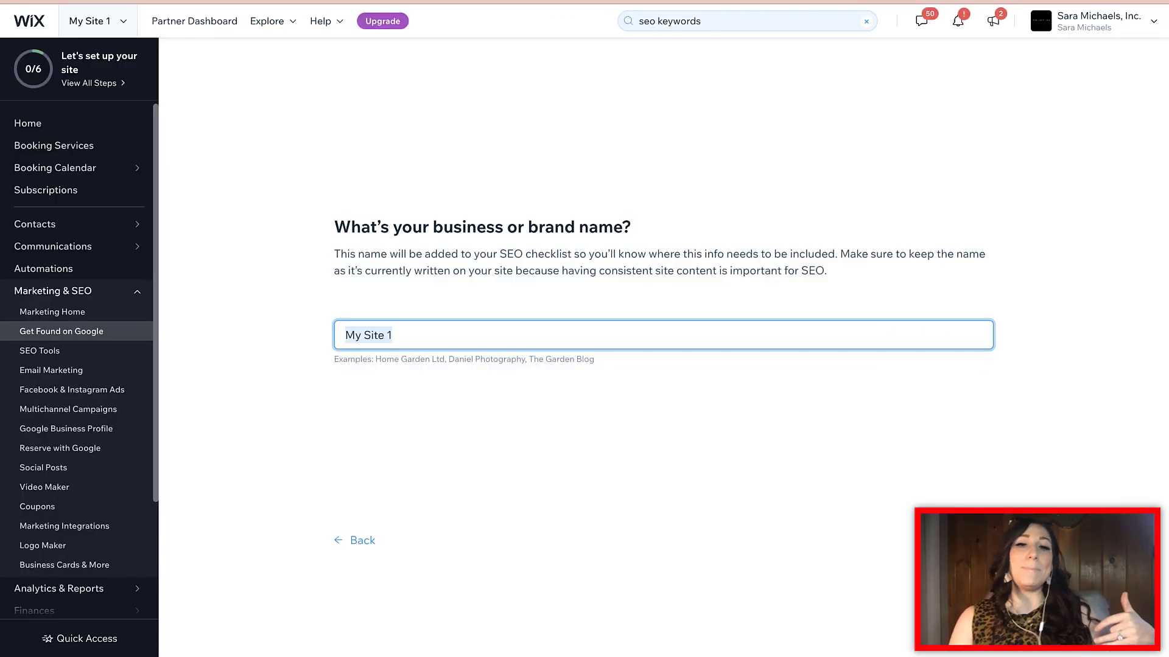
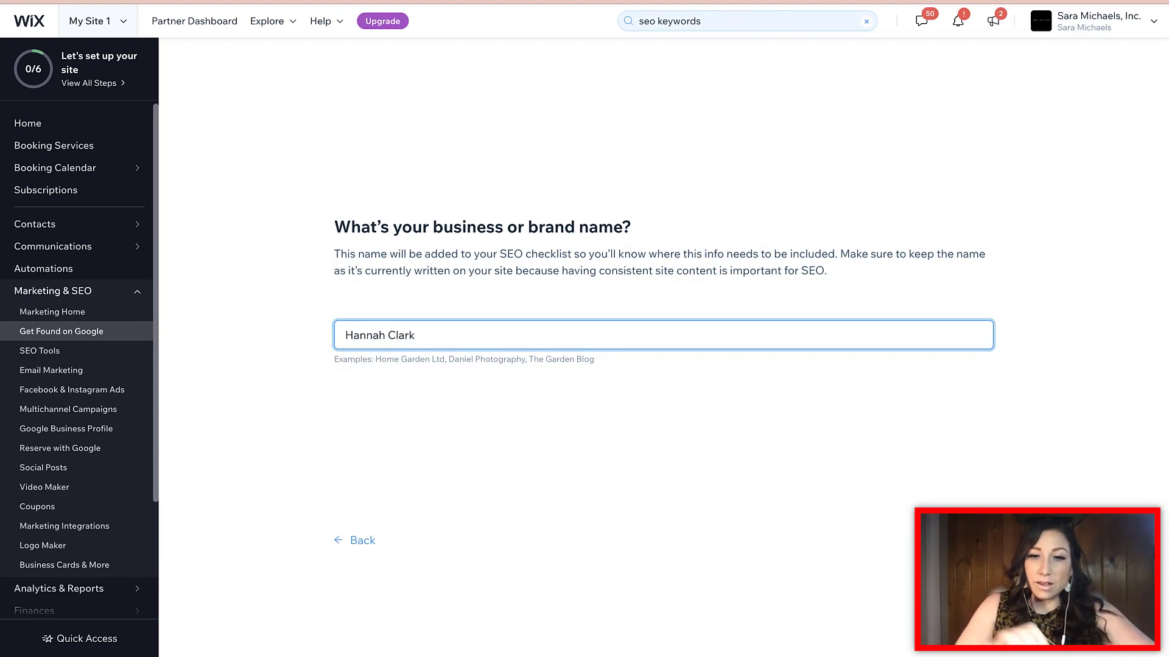
Replace 'My Site 1' with the owner's name as the business name and continue
key(Return)
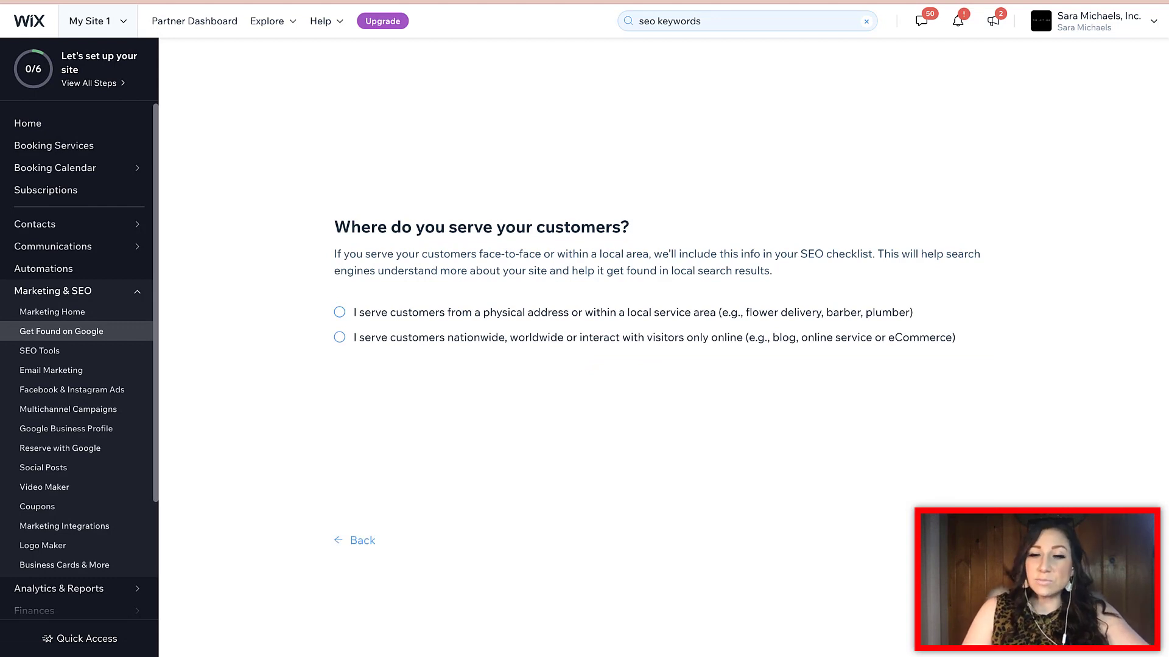
Choose a local service area and add Miami Beach, FL, USA as the first locations
click(339, 311)
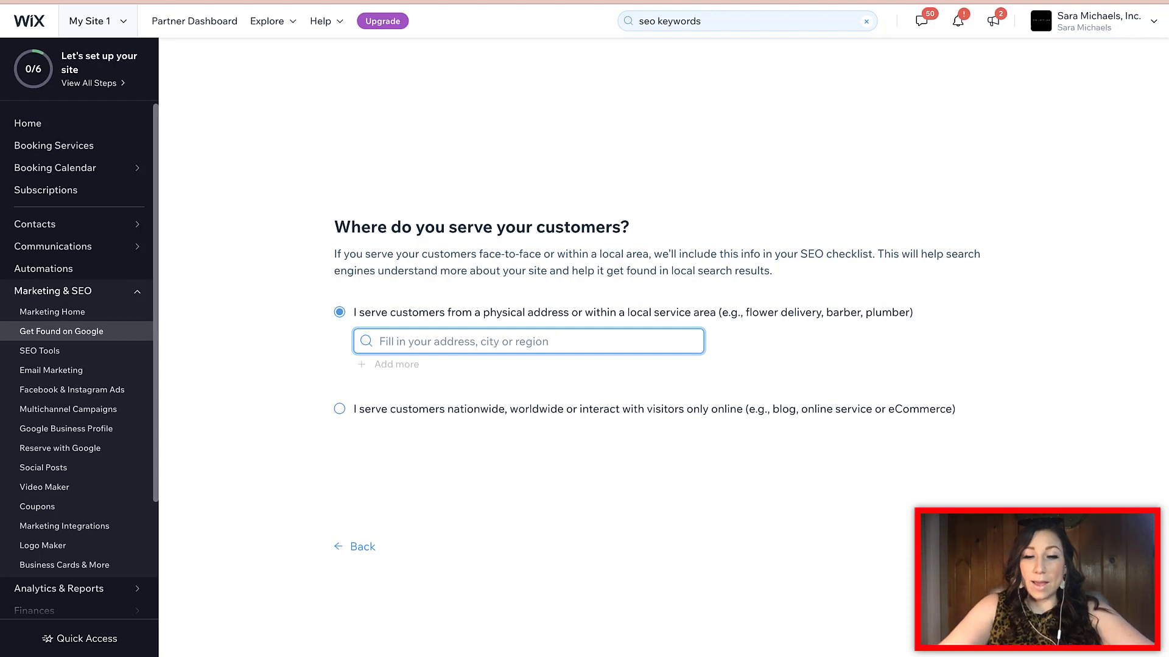
text(Miami B)
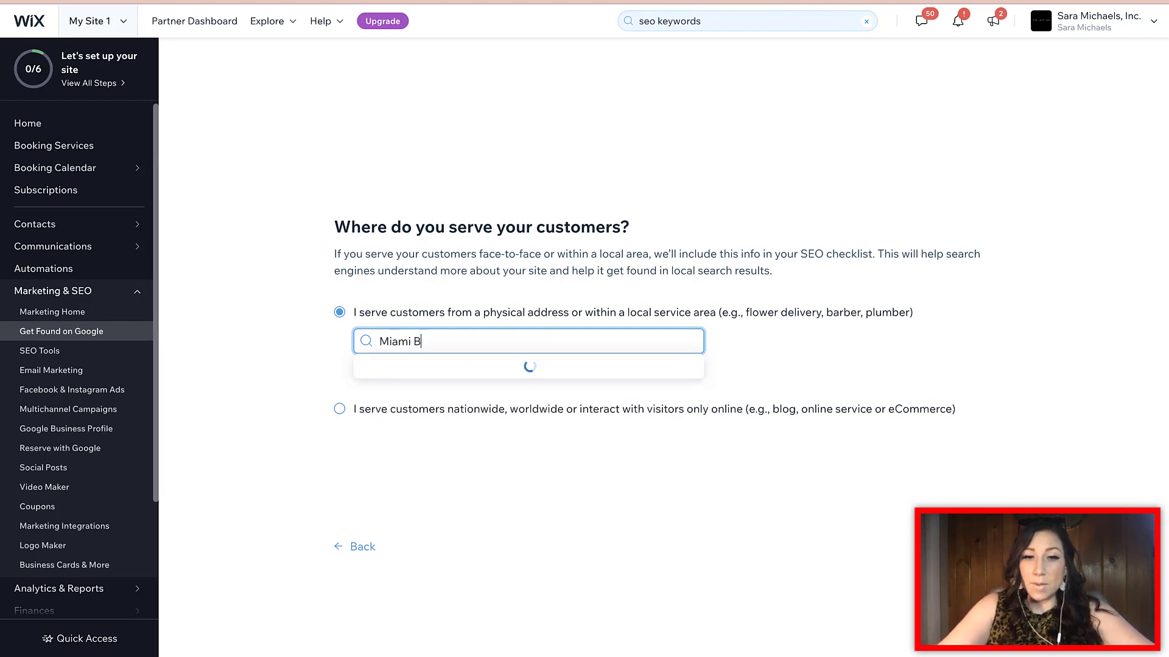
text(each)
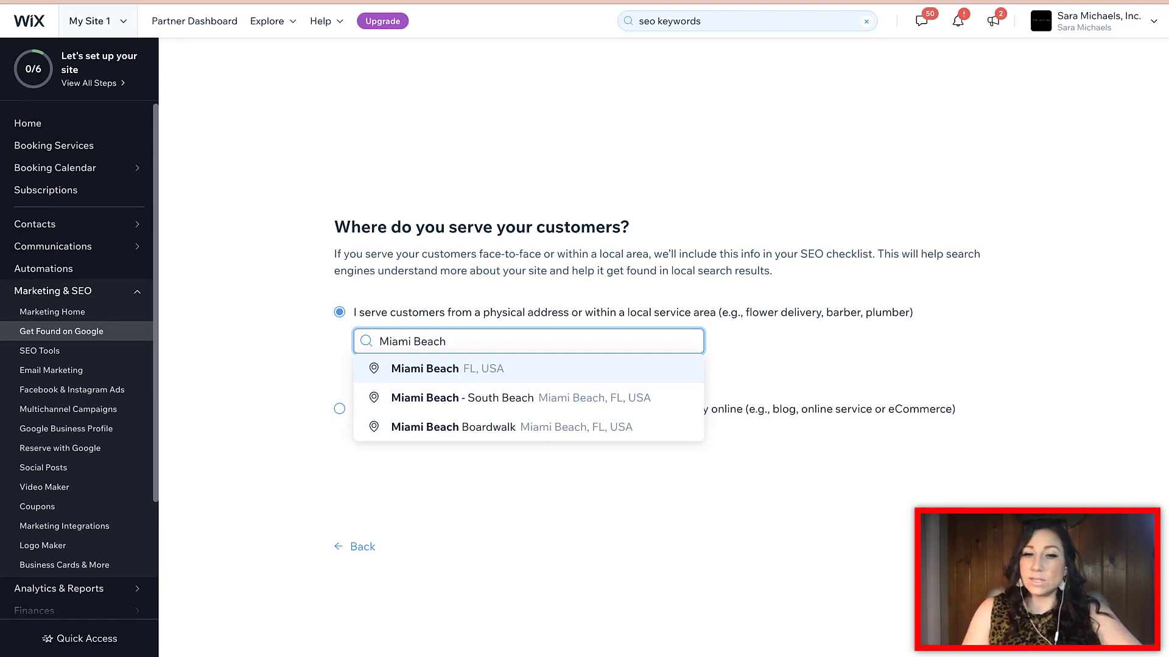
key(Return)
key(Tab)
key(Return)
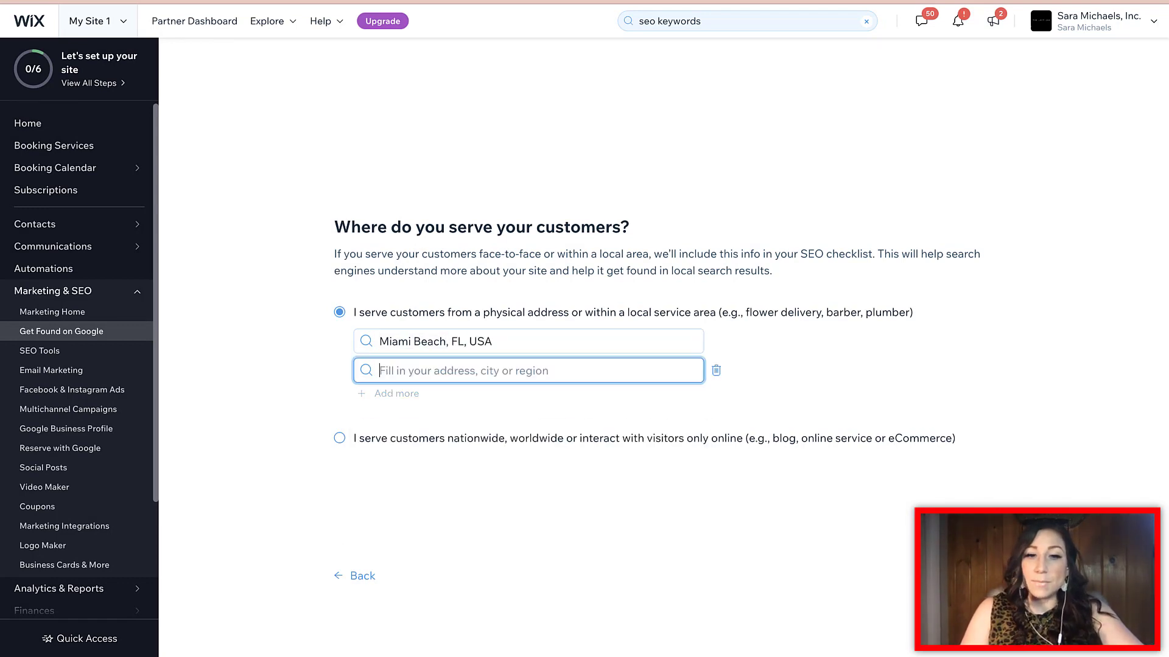
click(463, 371)
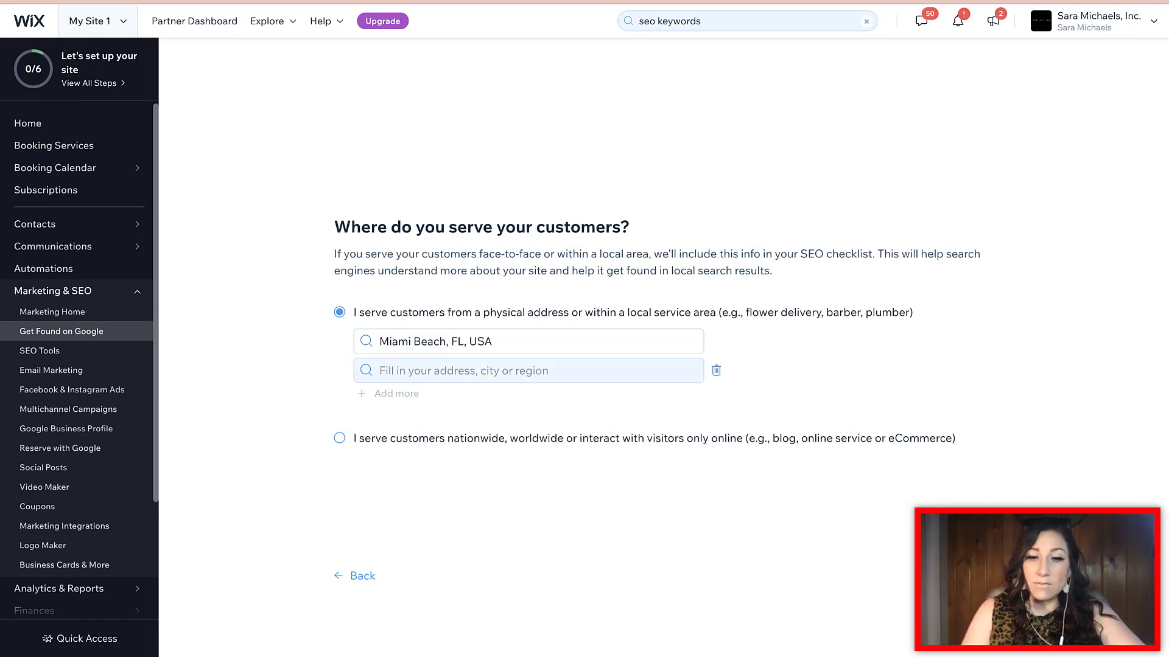
text(Miami Beach)
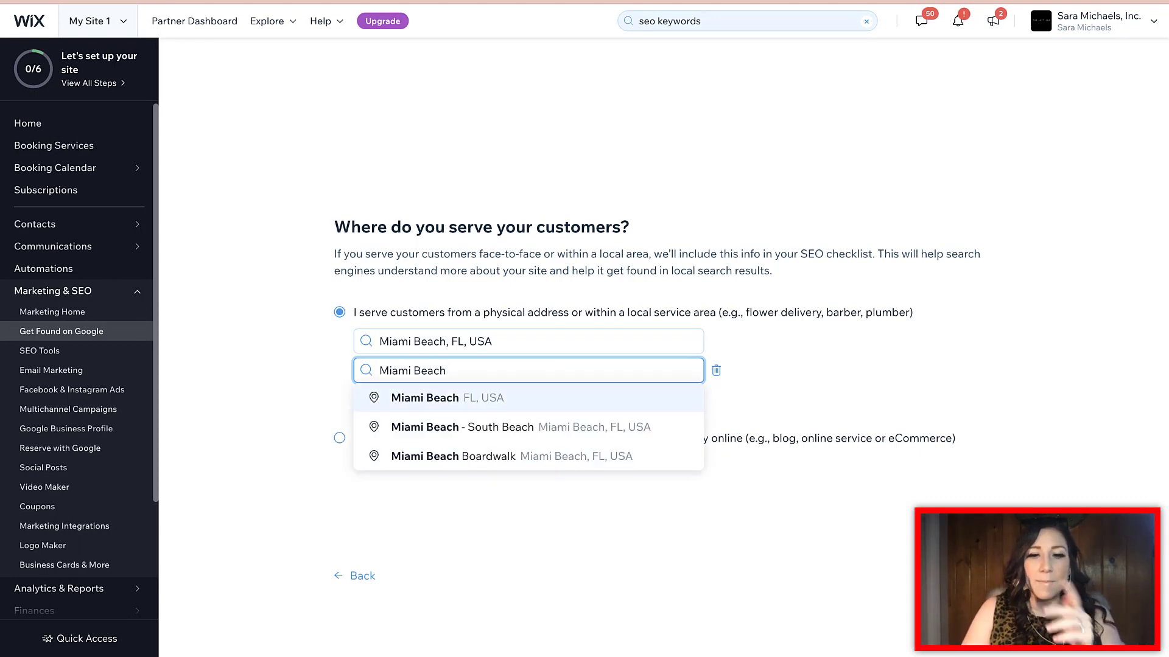
key(Return)
Add Miami Beach - South Beach and Miami Beach Boardwalk locations, then confirm the service areas
click(396, 393)
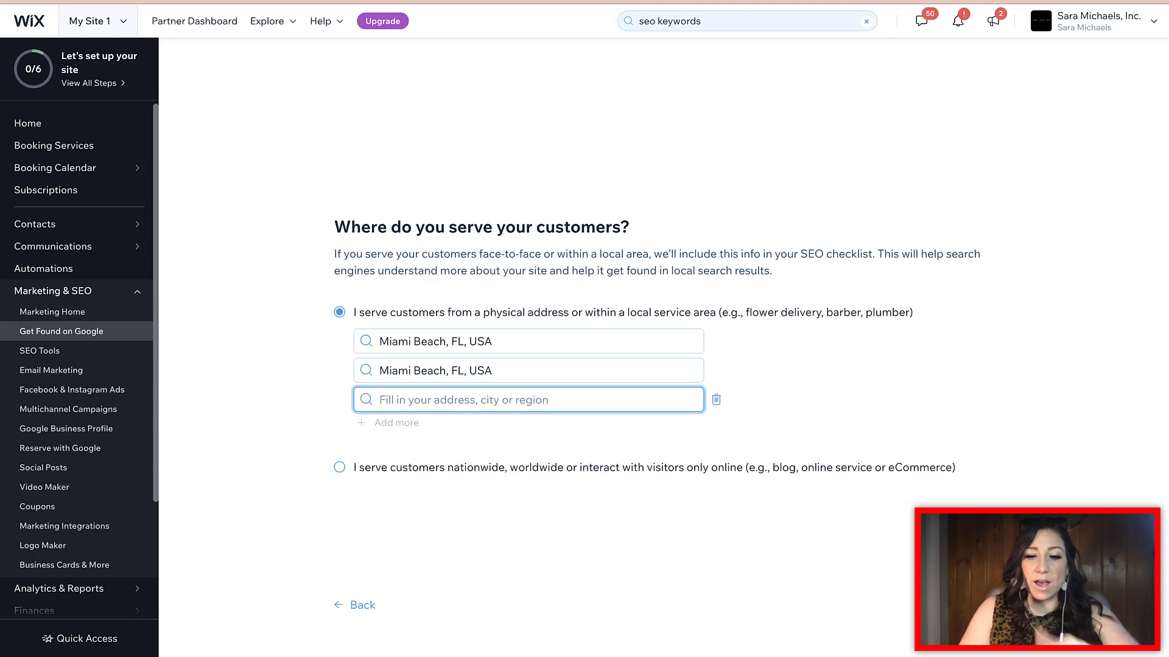
text(Miami Beach)
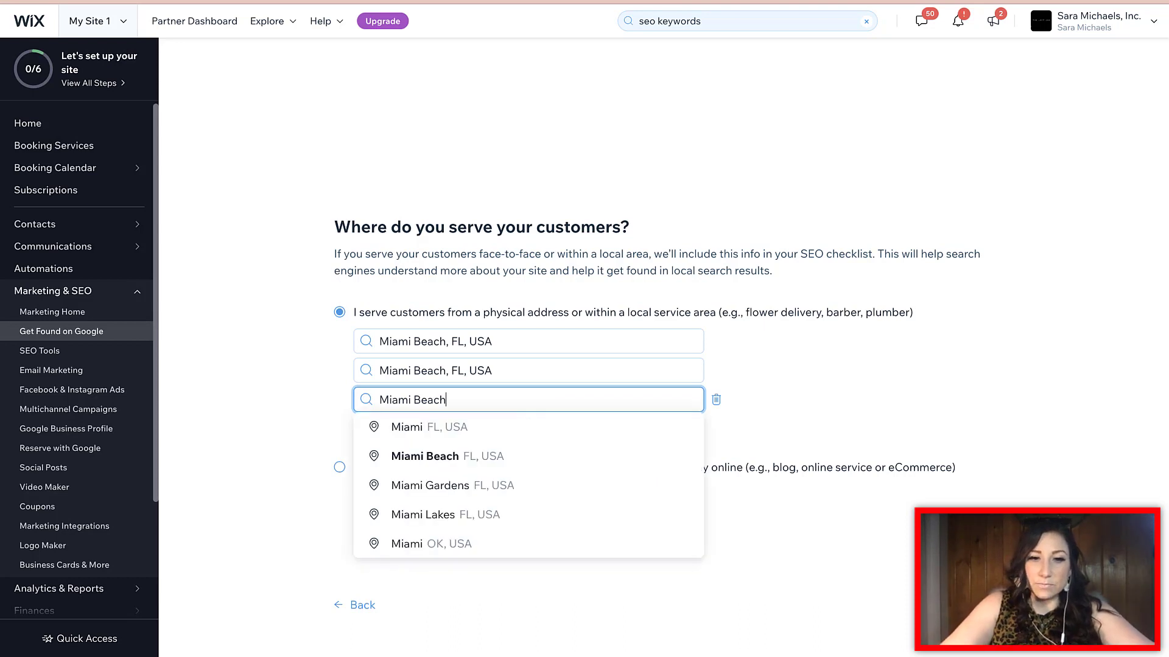
key(Down)
key(Down)
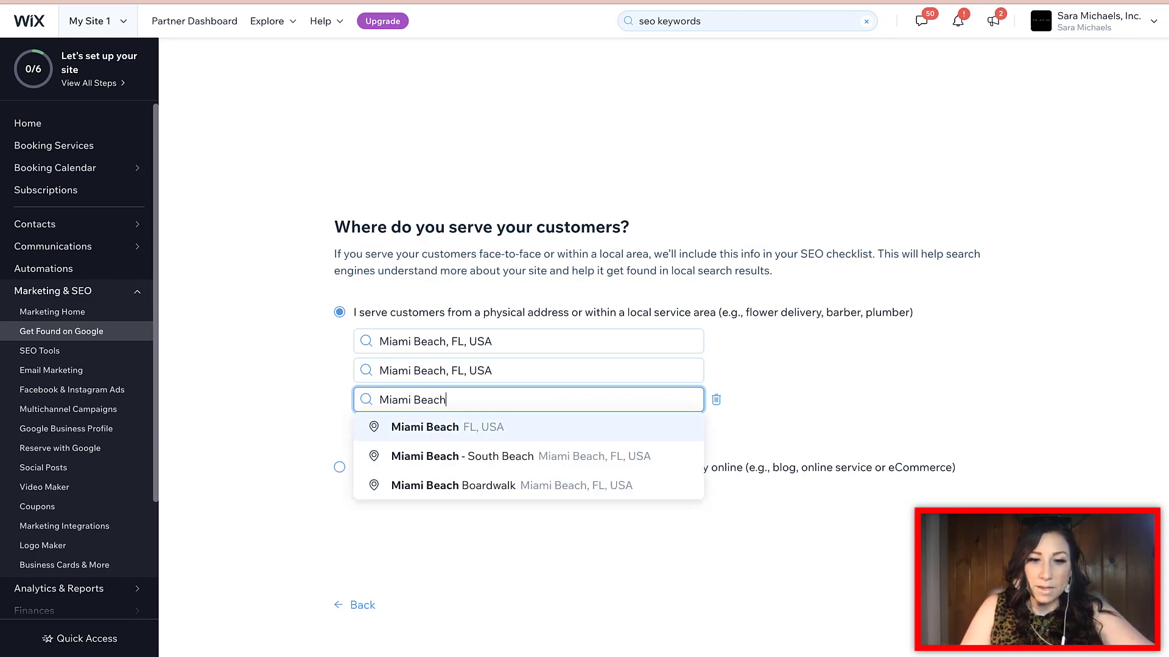
key(Return)
click(397, 423)
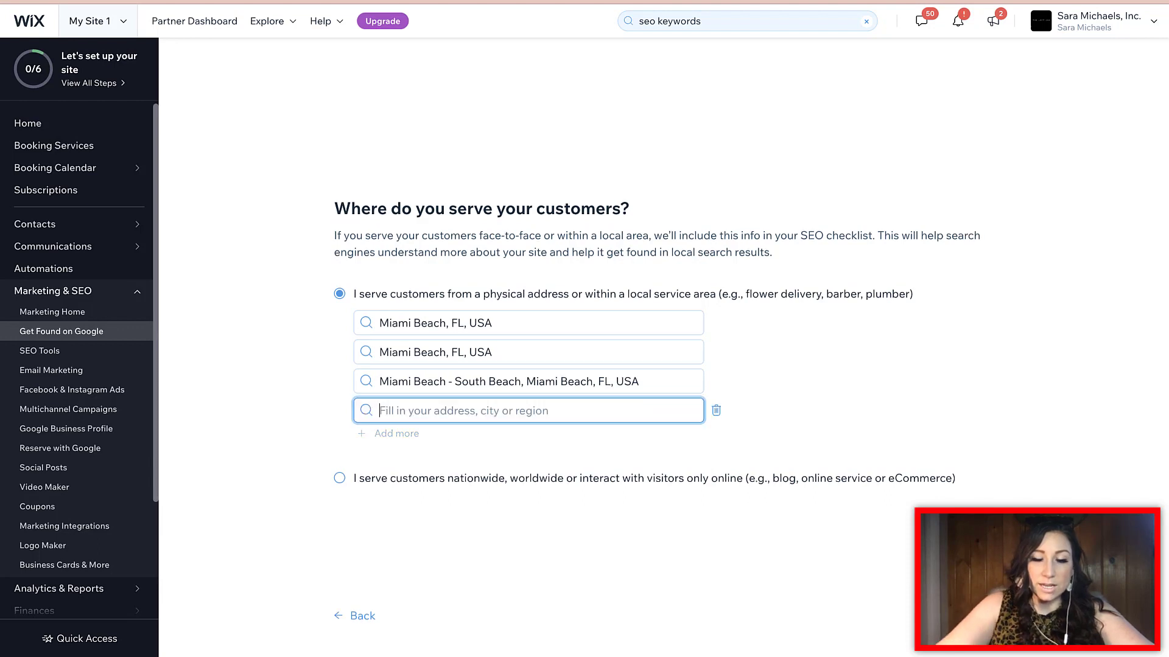
text(Miami beach)
key(Down)
key(Down)
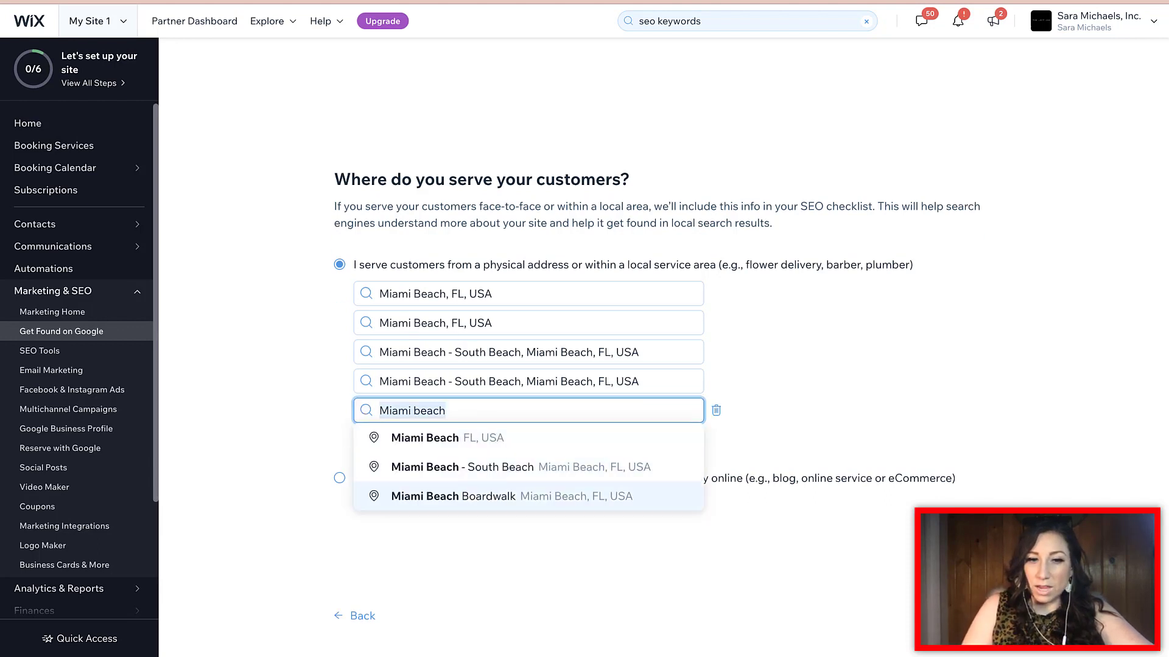
key(Return)
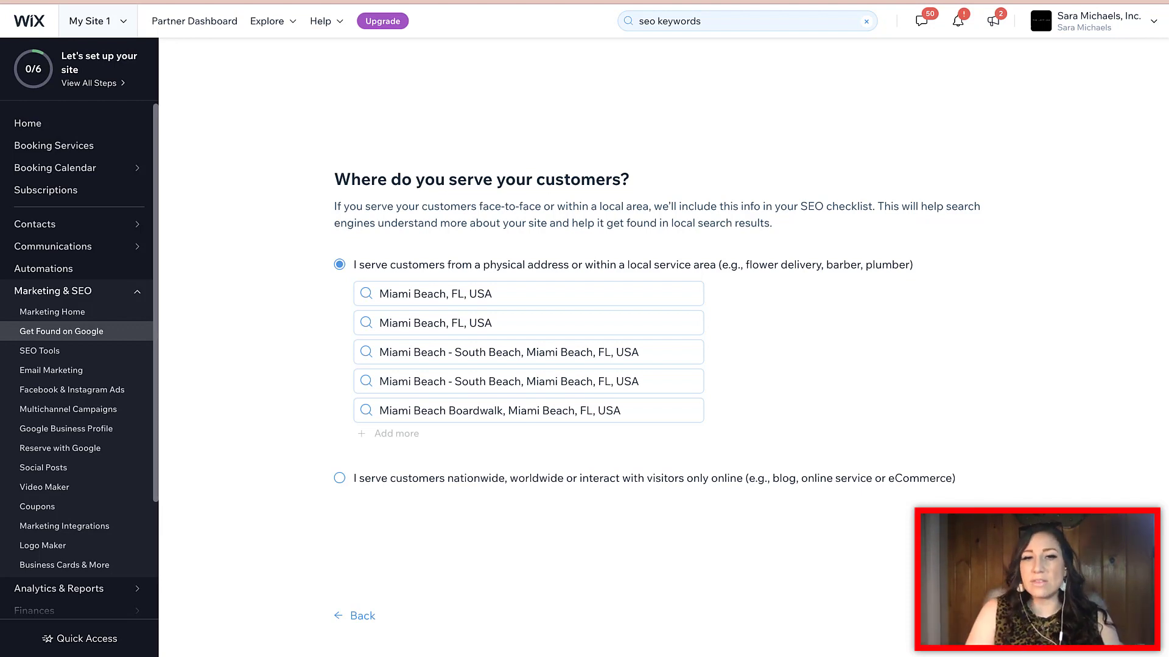
click(1072, 616)
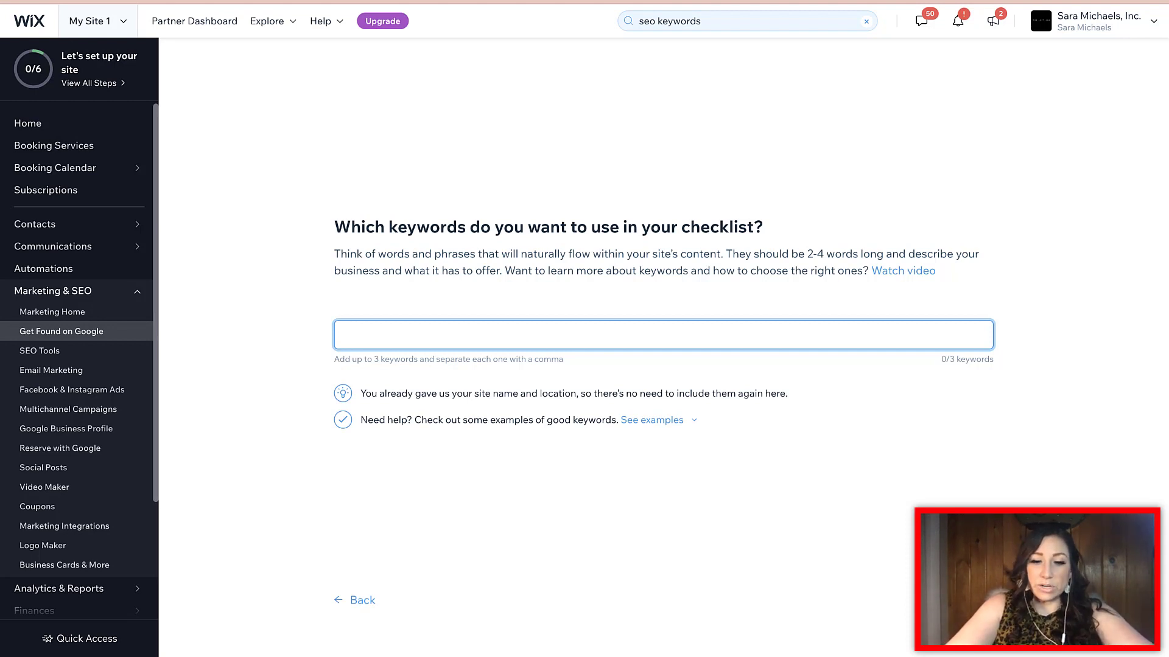
Add the keyword 'Luxury Real Estate Agent Miami Beach', correcting typos along the way
text(Luxury Real Esa)
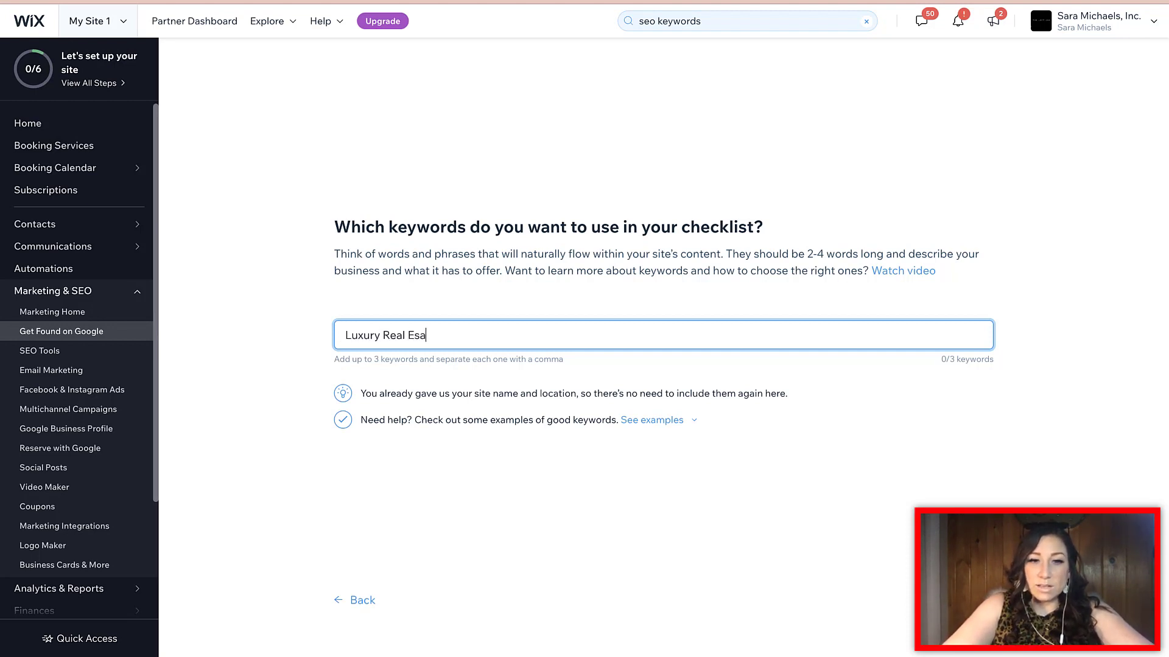
key(BackSpace)
text(tate A)
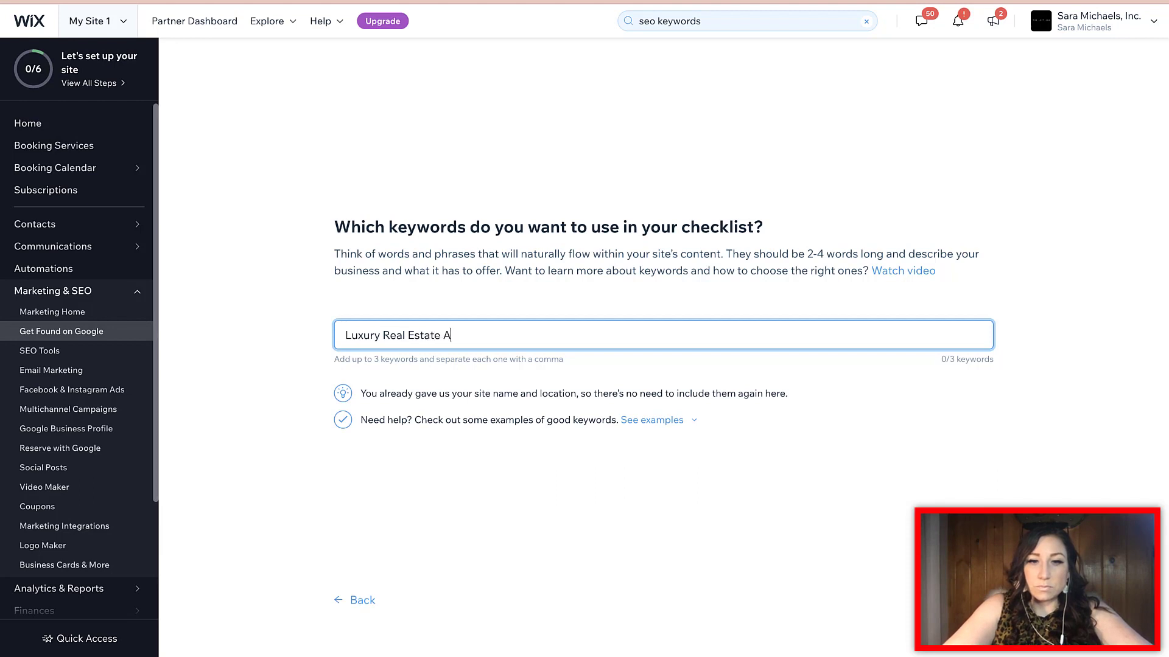
text(gency)
key(BackSpace)
key(BackSpace)
text(t,L)
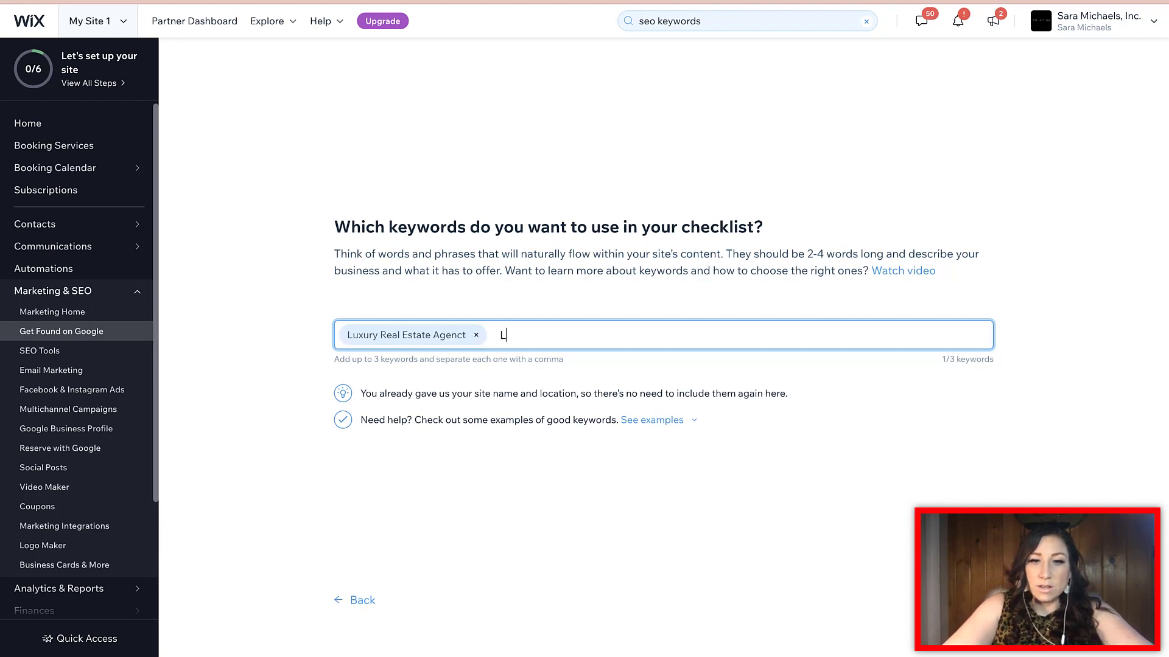
key(BackSpace)
key(BackSpace)
text(Luxury Real Esate)
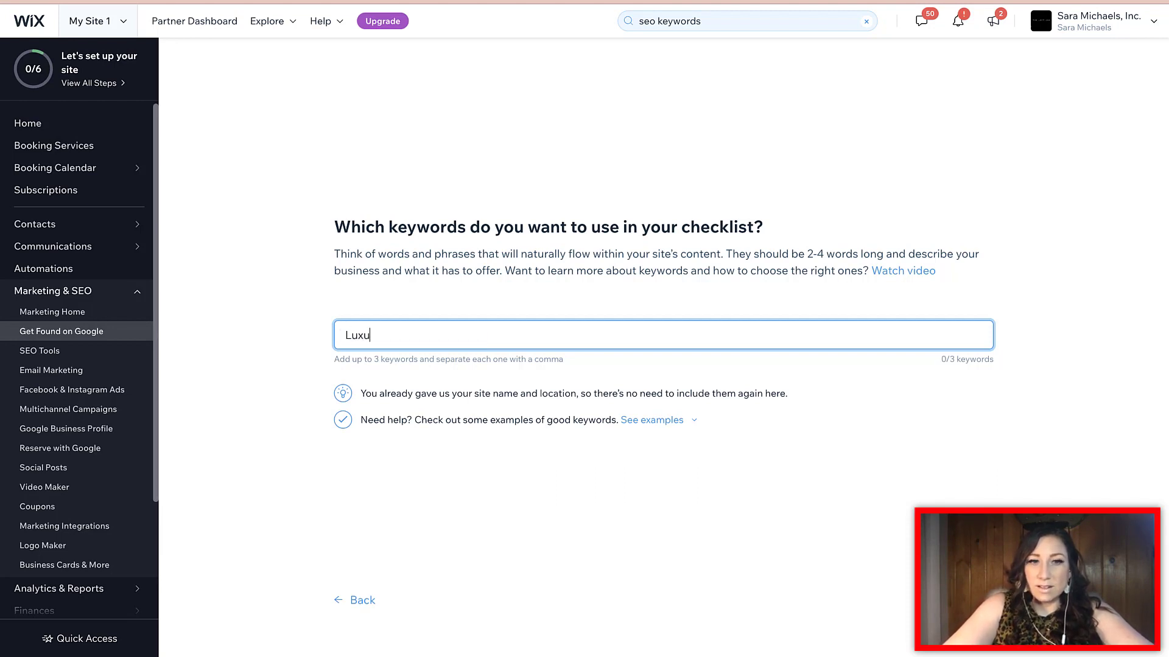
key(BackSpace)
key(BackSpace)
key(BackSpace)
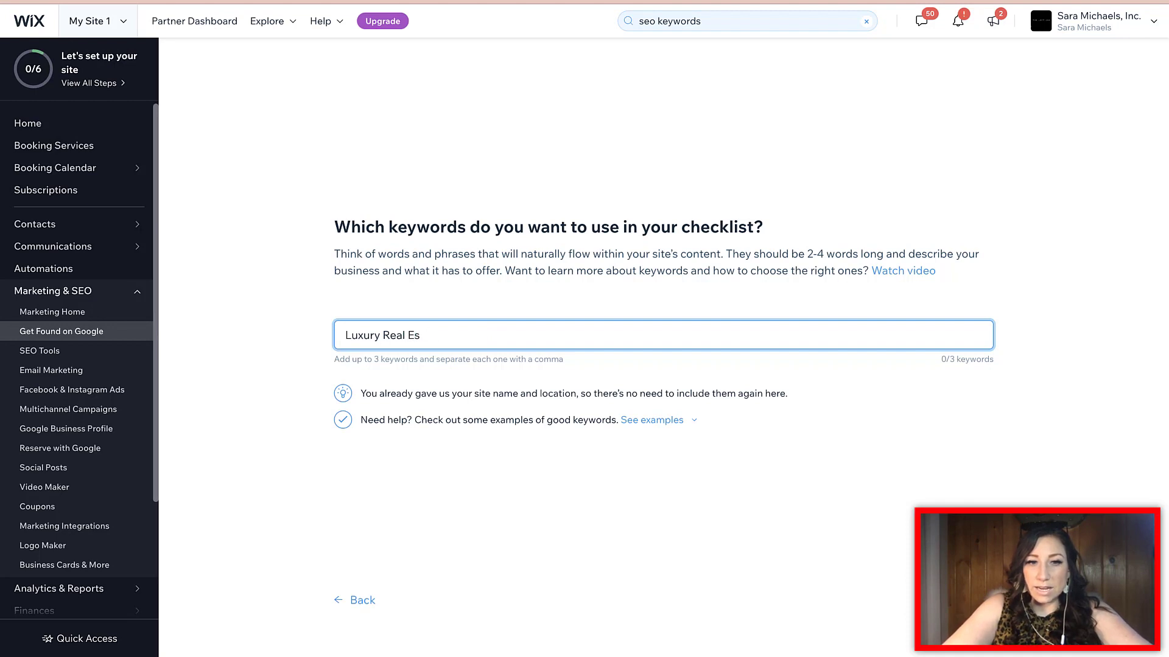
text(tate AGen)
key(BackSpace)
key(BackSpace)
key(BackSpace)
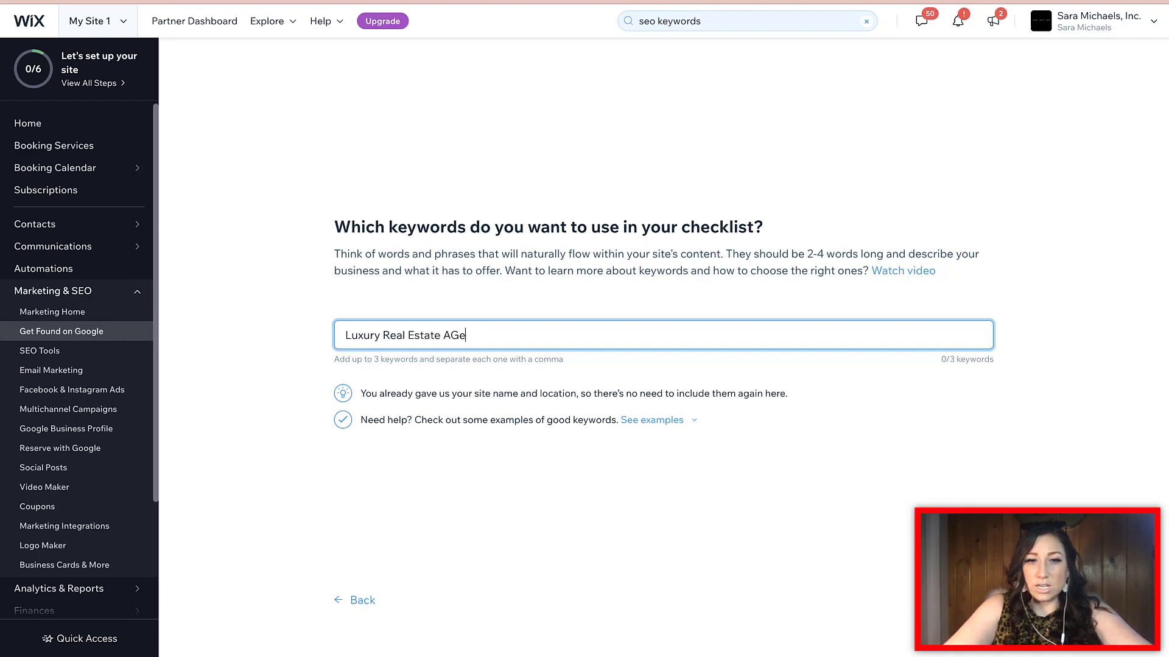
text(gent Miami Beach)
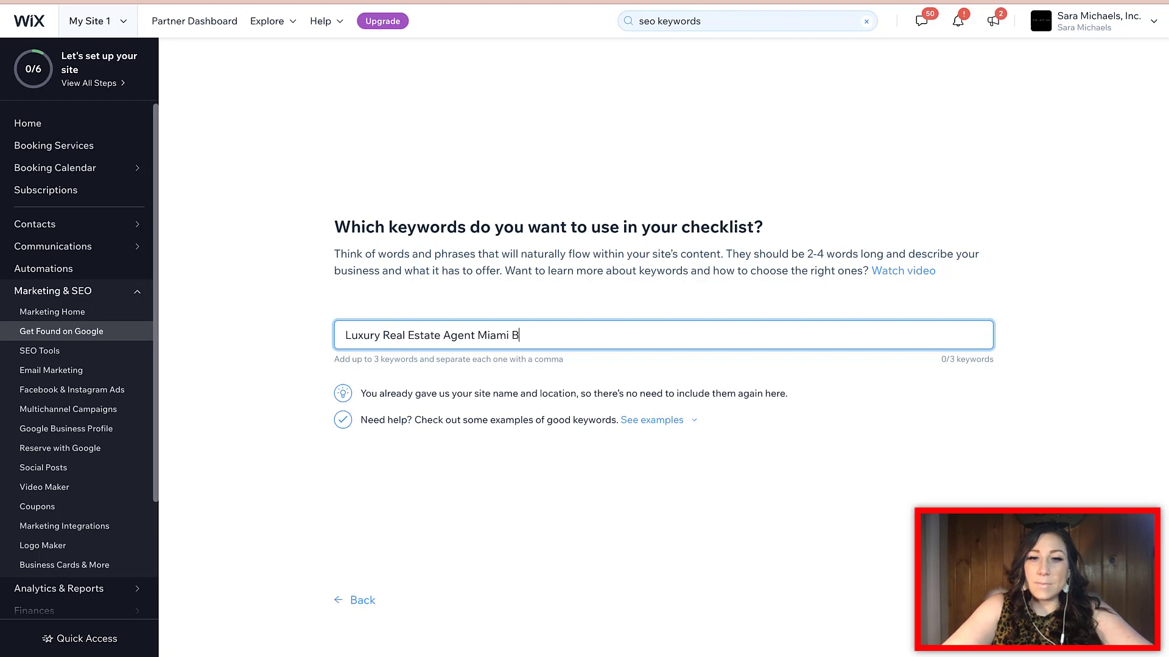
key(BackSpace)
key(BackSpace)
key(BackSpace)
key(BackSpace)
text(ach)
key(BackSpace)
key(BackSpace)
key(BackSpace)
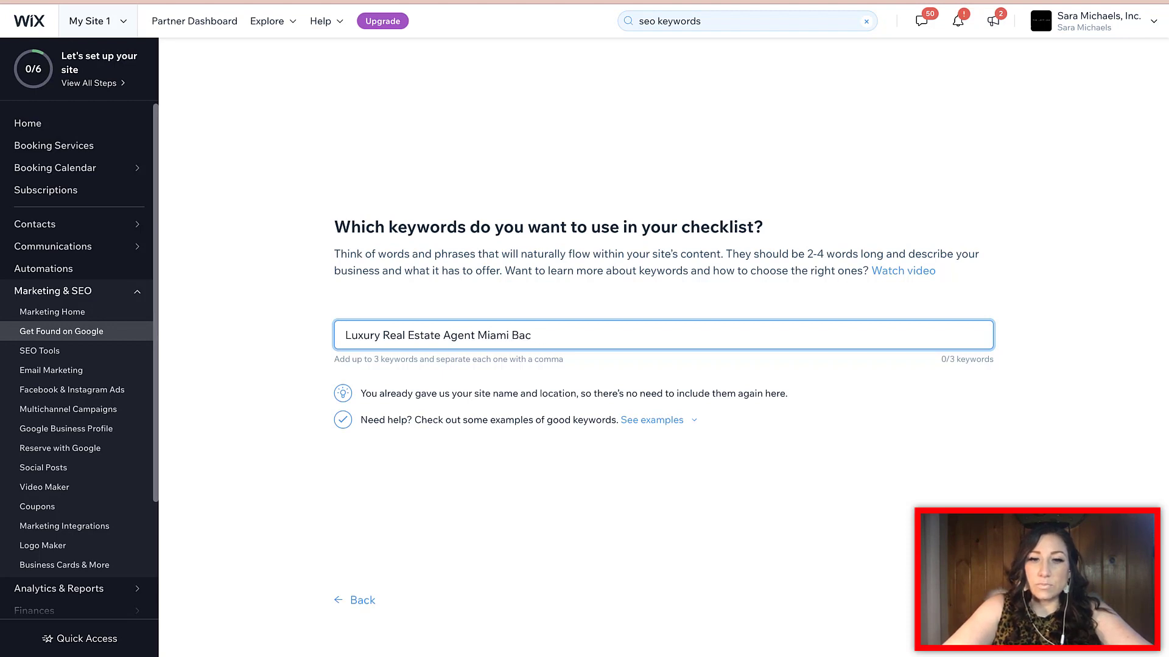
text(each)
key(Return)
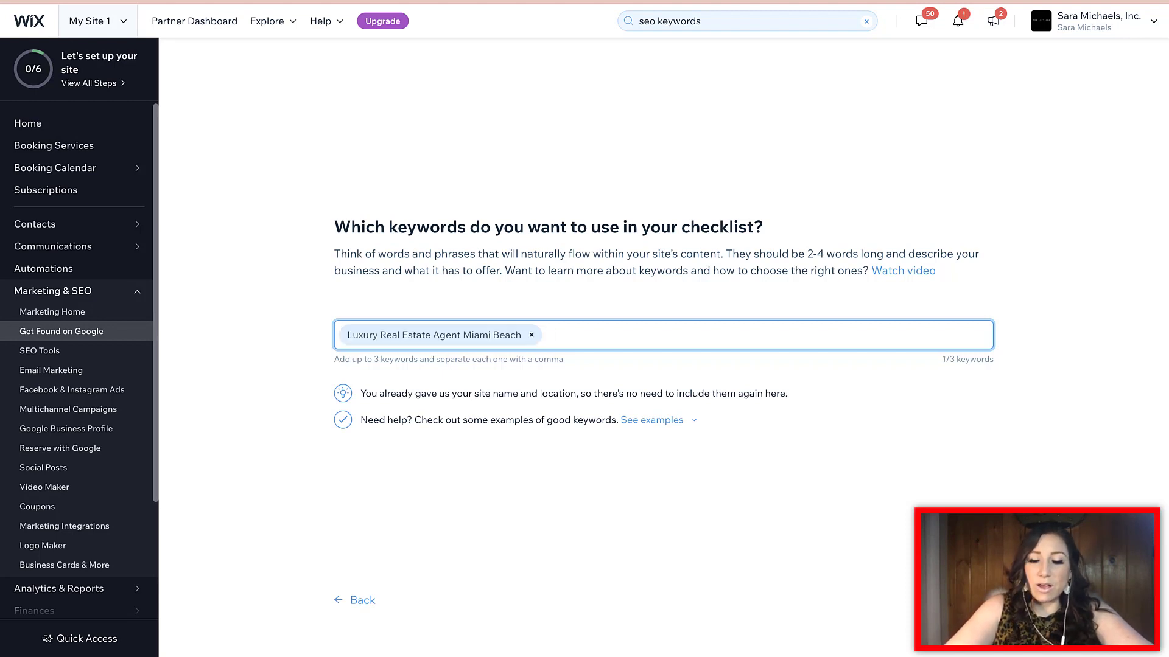
Add keywords 'Luxury Real Estate Miami Florida' and 'Commercial Real Estate Miami Florida Brokerage'
text(Luxury R)
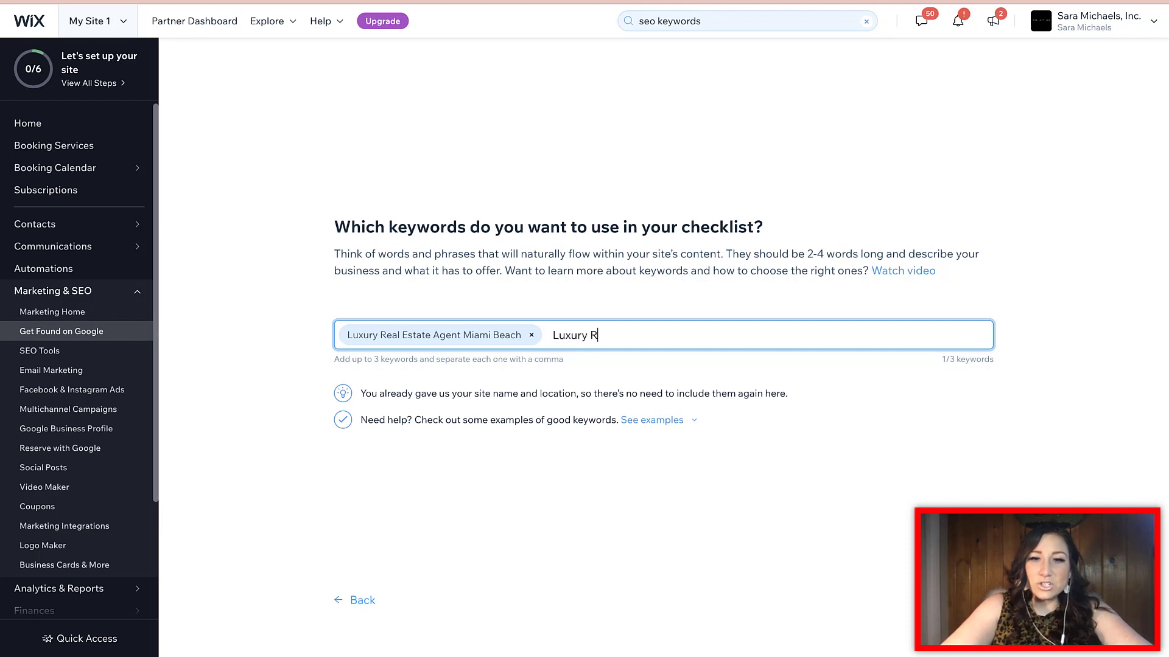
text(eal Estate Miam)
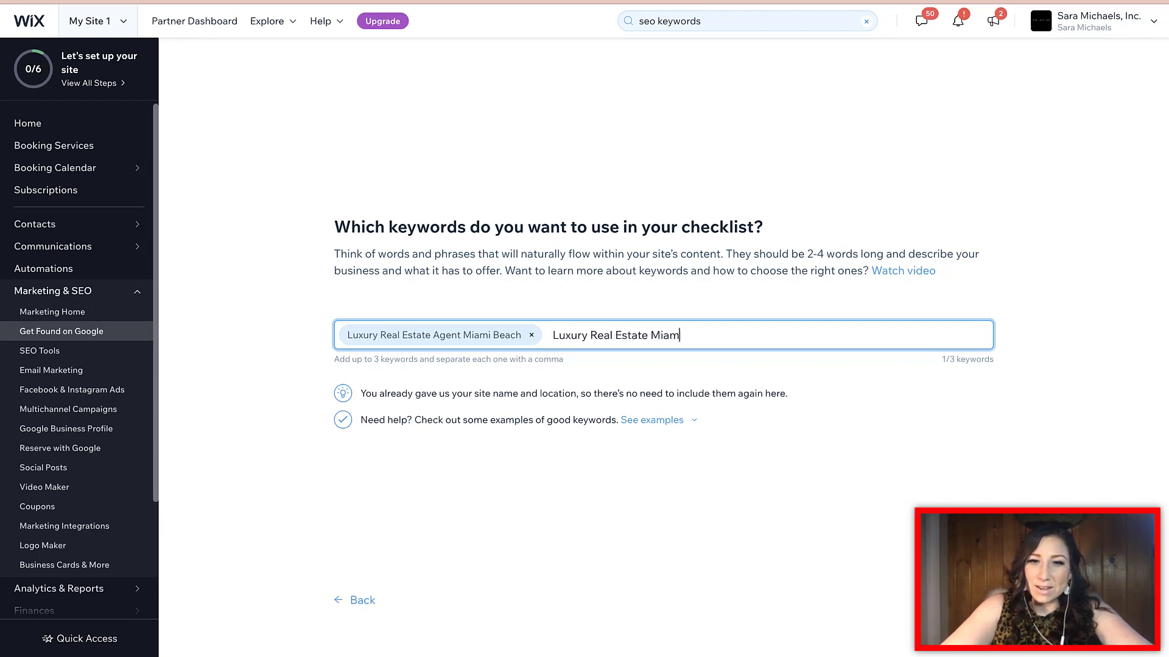
text(i Florida)
key(Return)
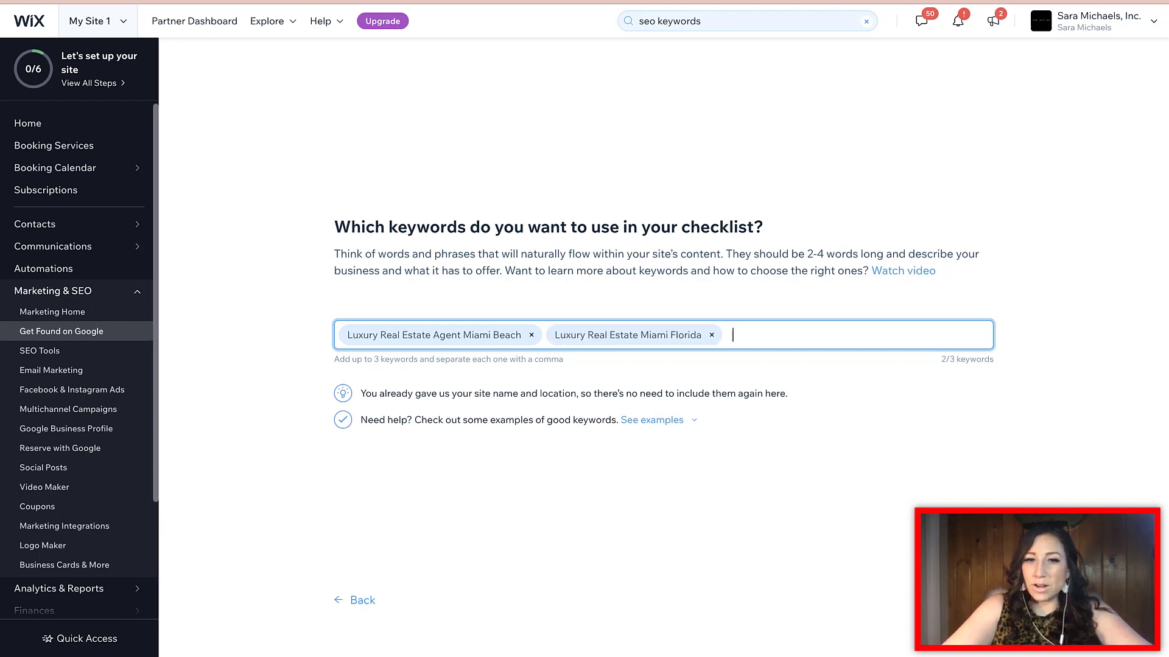
text(Commerc)
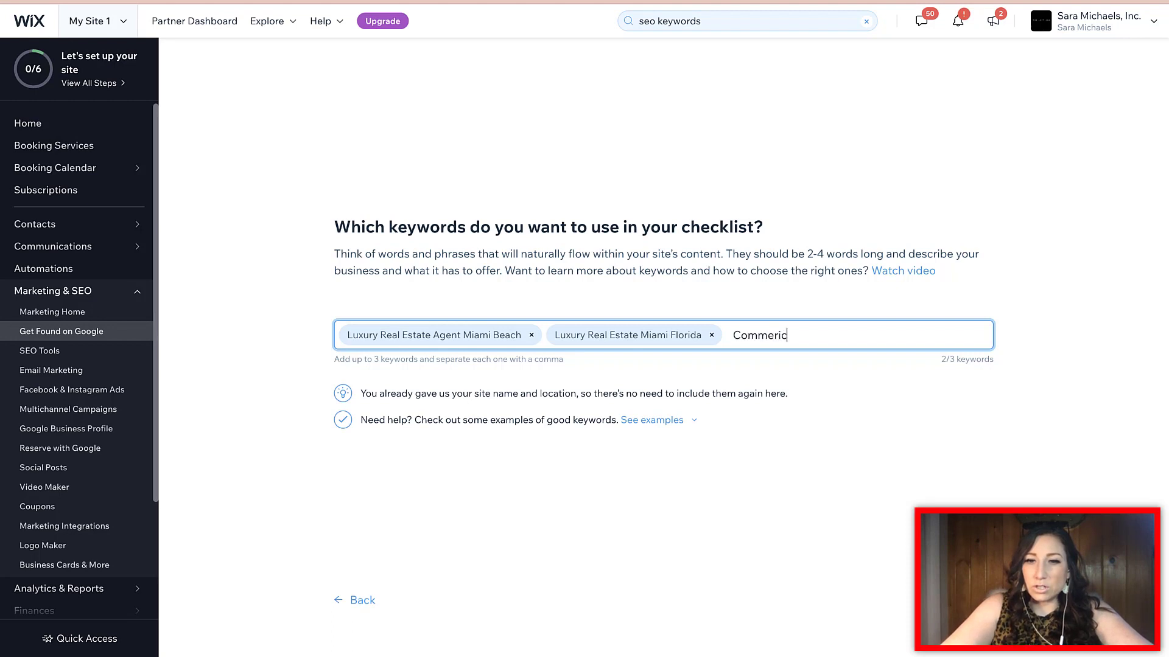
text(ial R)
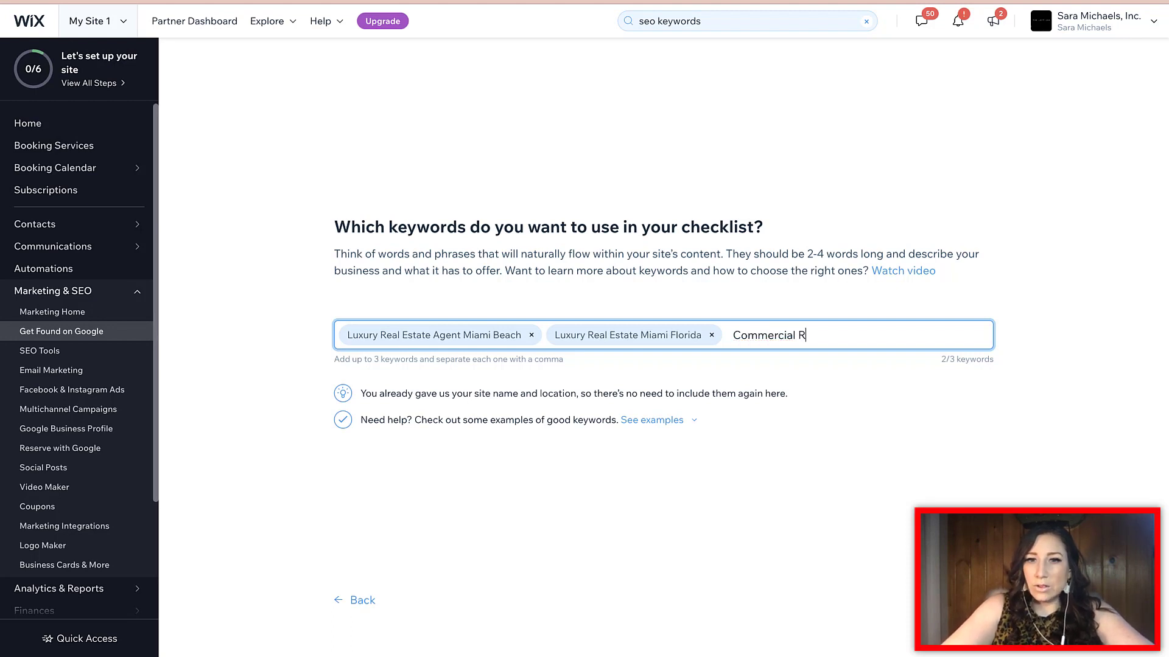
text(eal Estate Luxury)
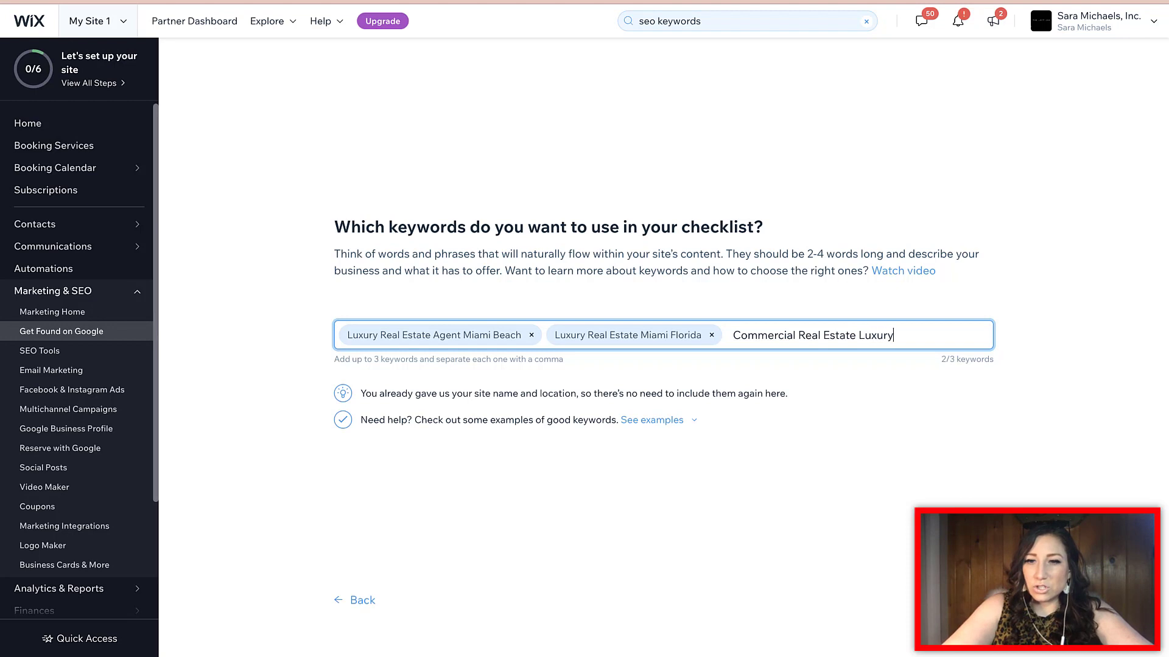
key(BackSpace)
key(BackSpace)
key(BackSpace)
key(BackSpace)
key(BackSpace)
key(BackSpace)
text(M)
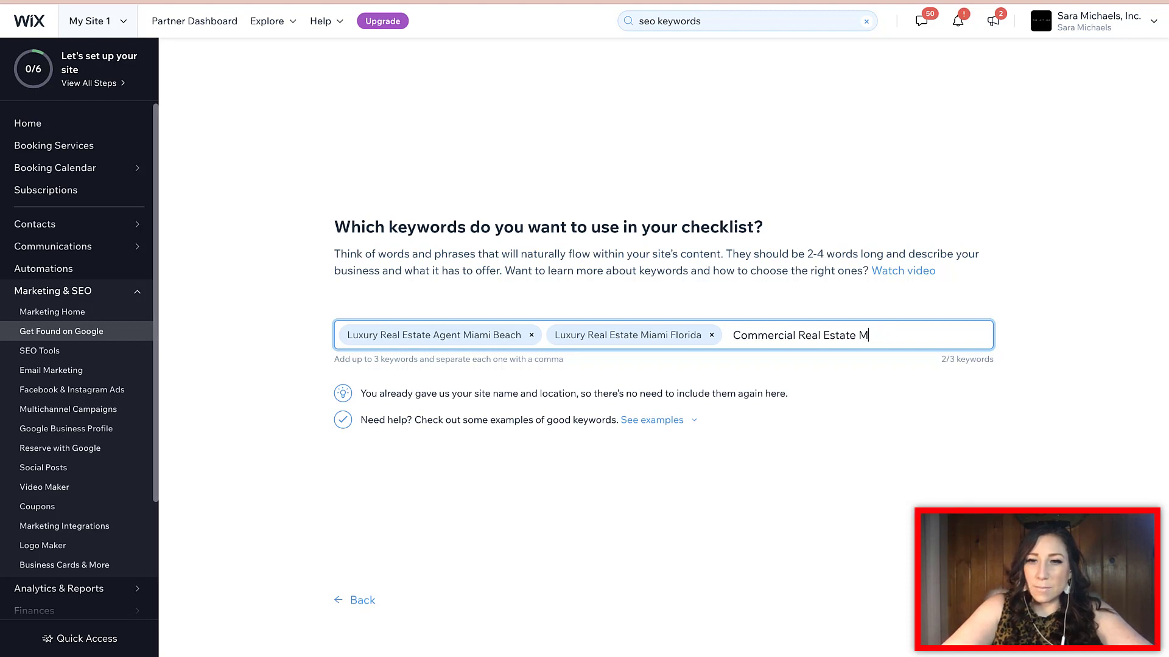
text(iami Florida)
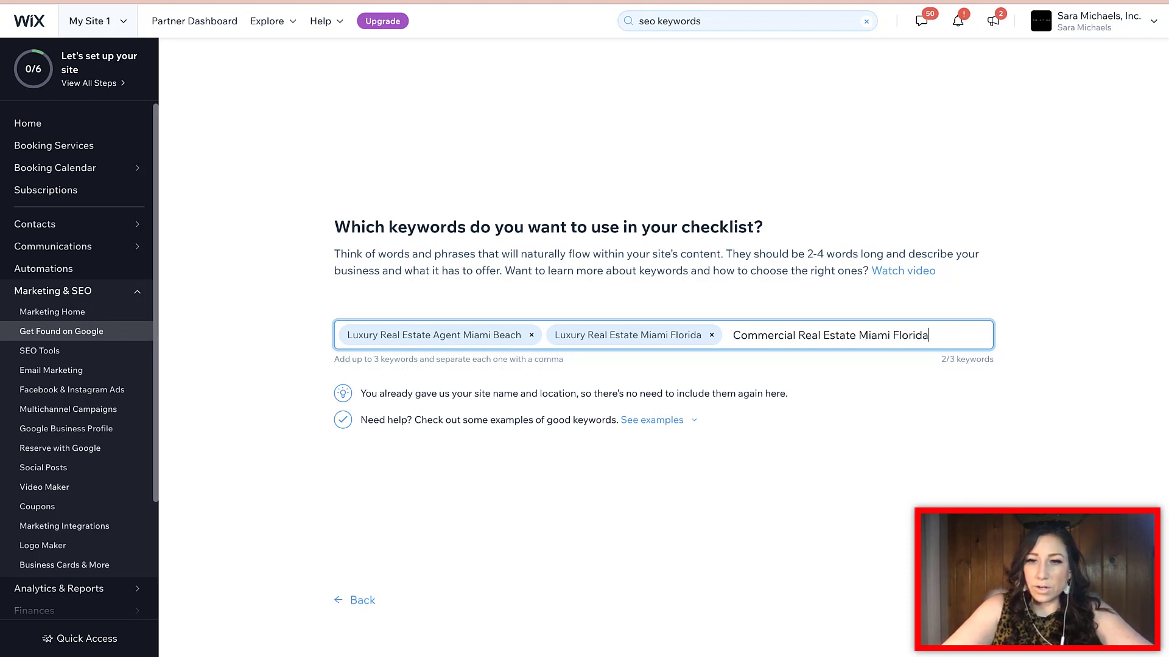
text( Brokerage)
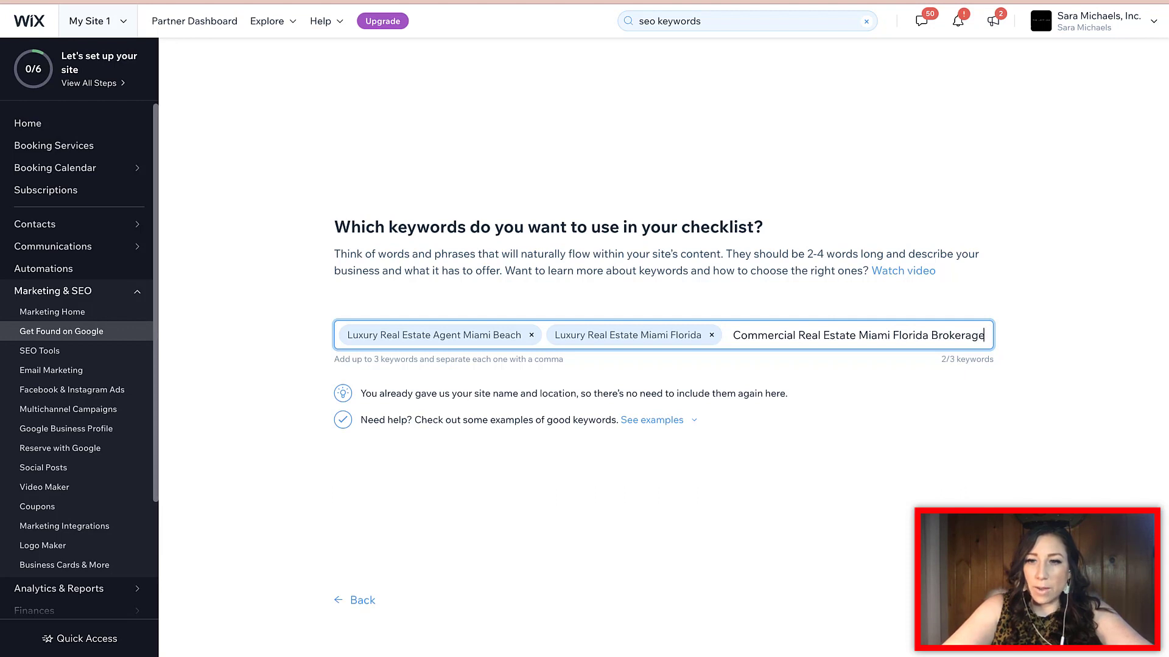
key(Return)
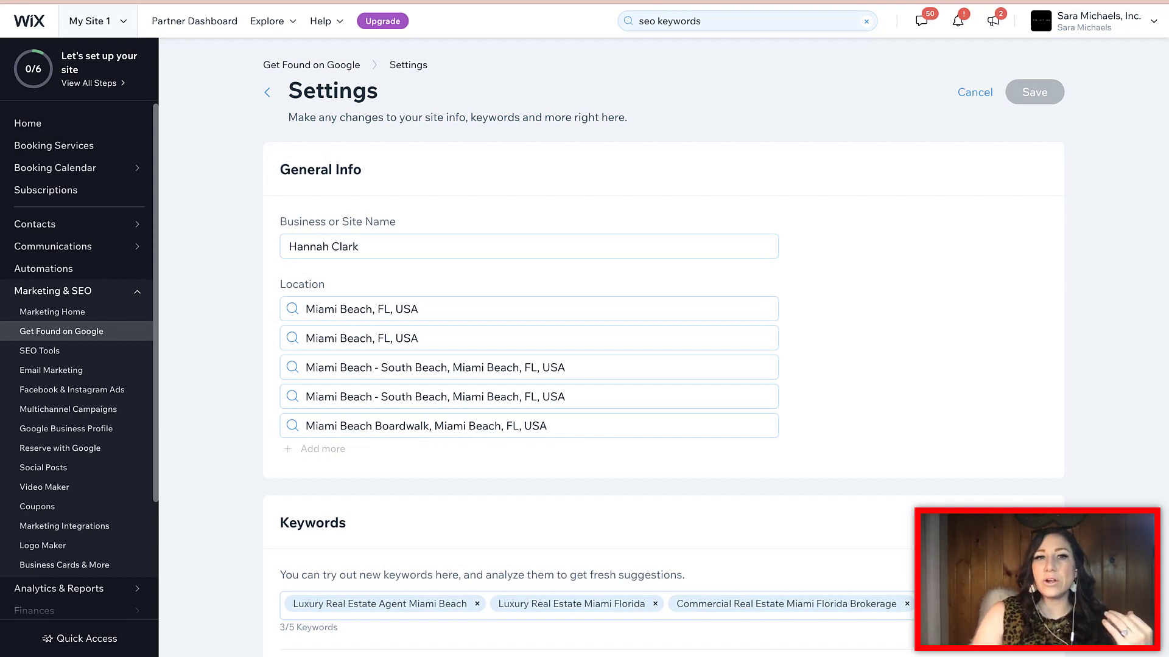
Return to the SEO Setup Checklist and open Edit Details to review the saved keywords
click(311, 65)
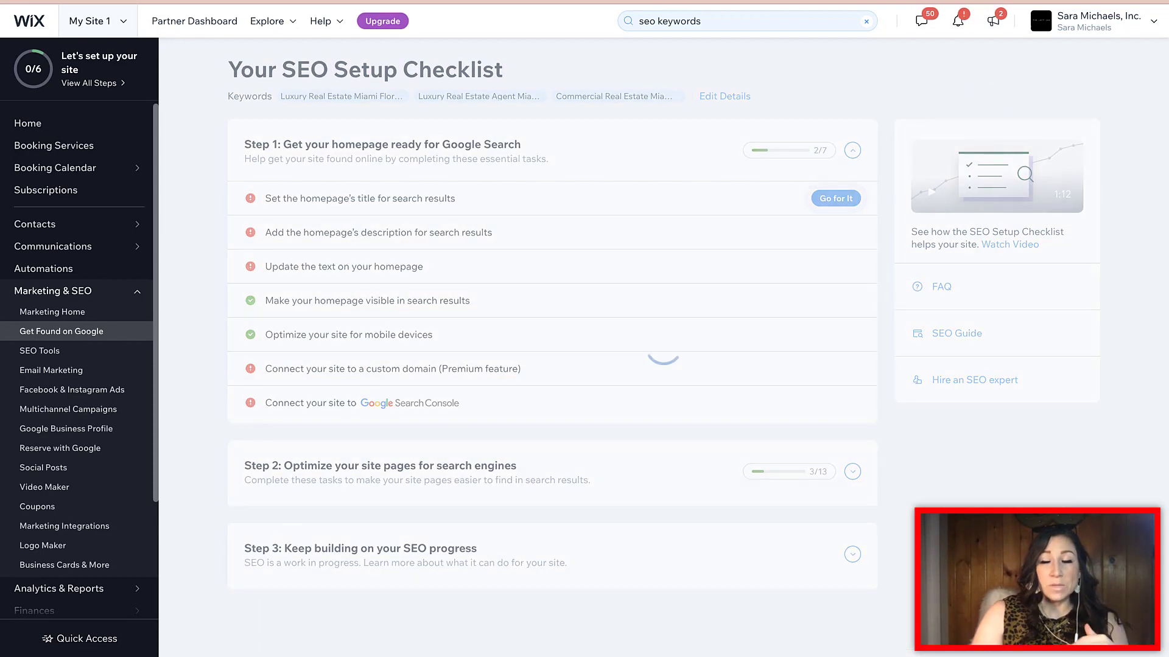
mouse_move(55, 291)
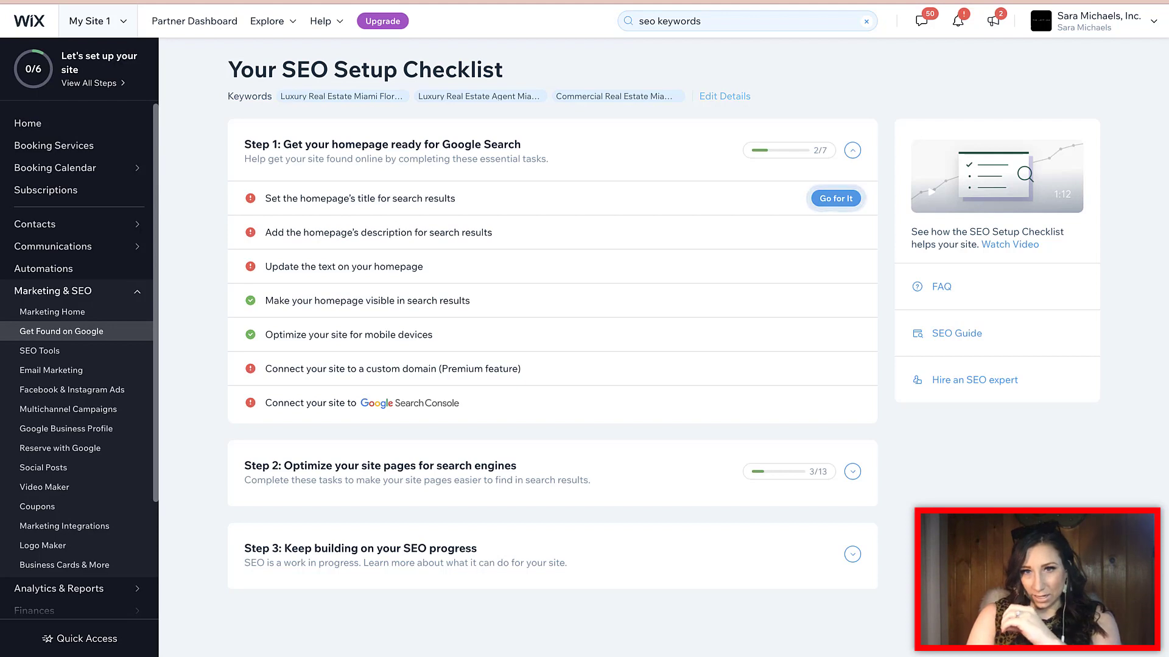
click(724, 97)
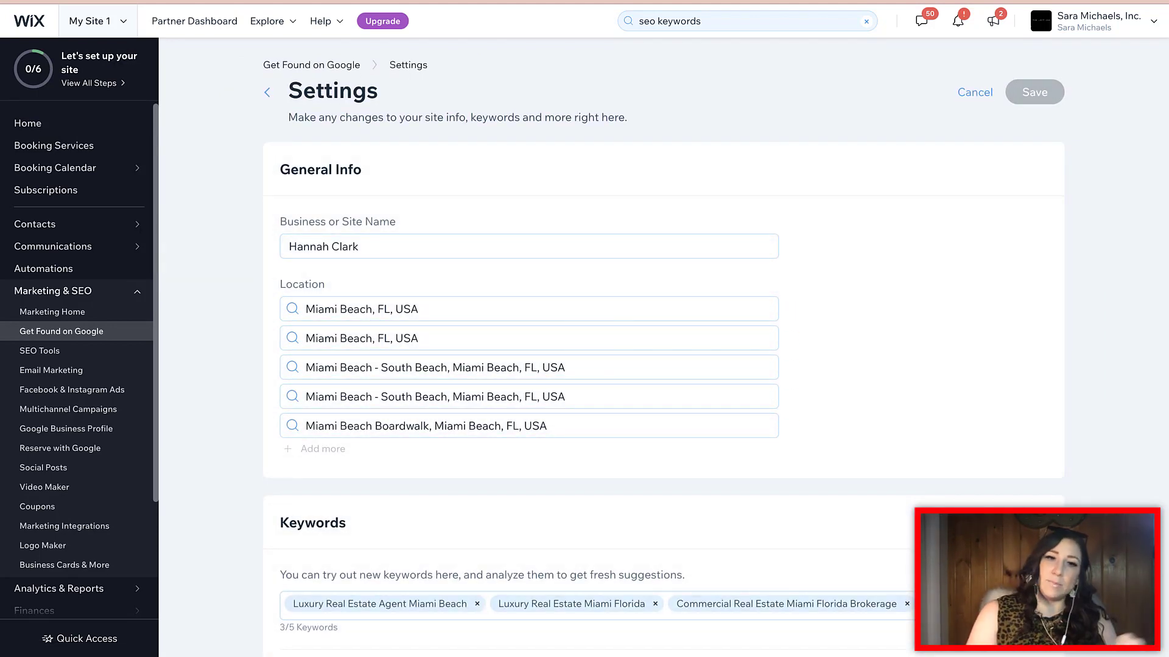
scroll(523, 340, down, 2)
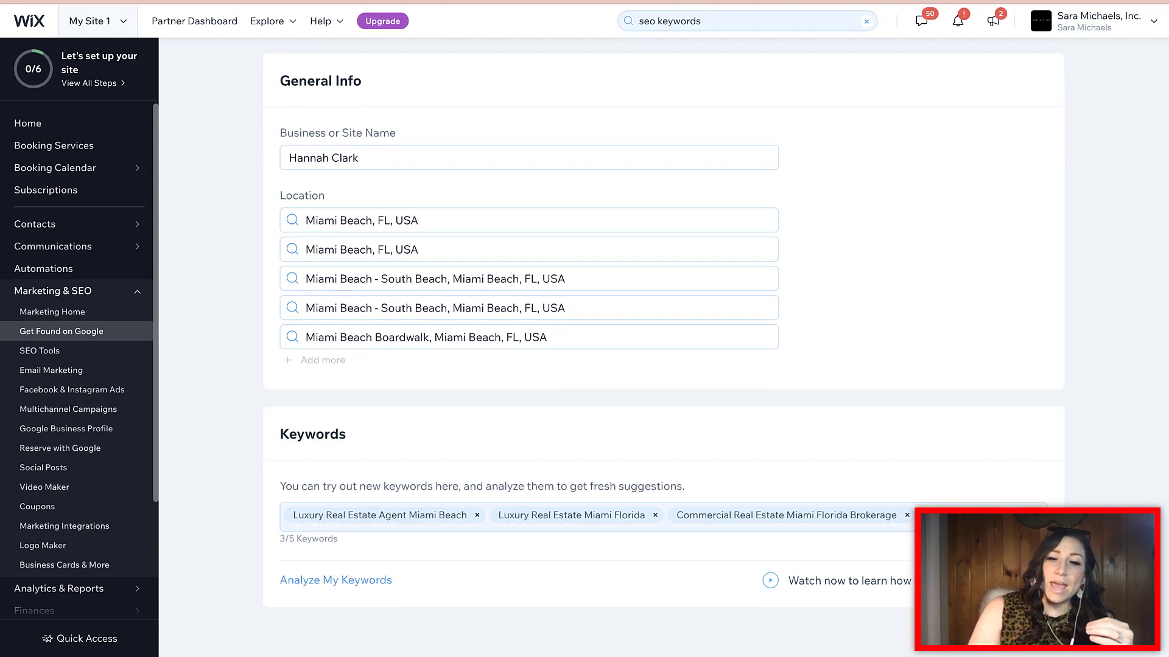
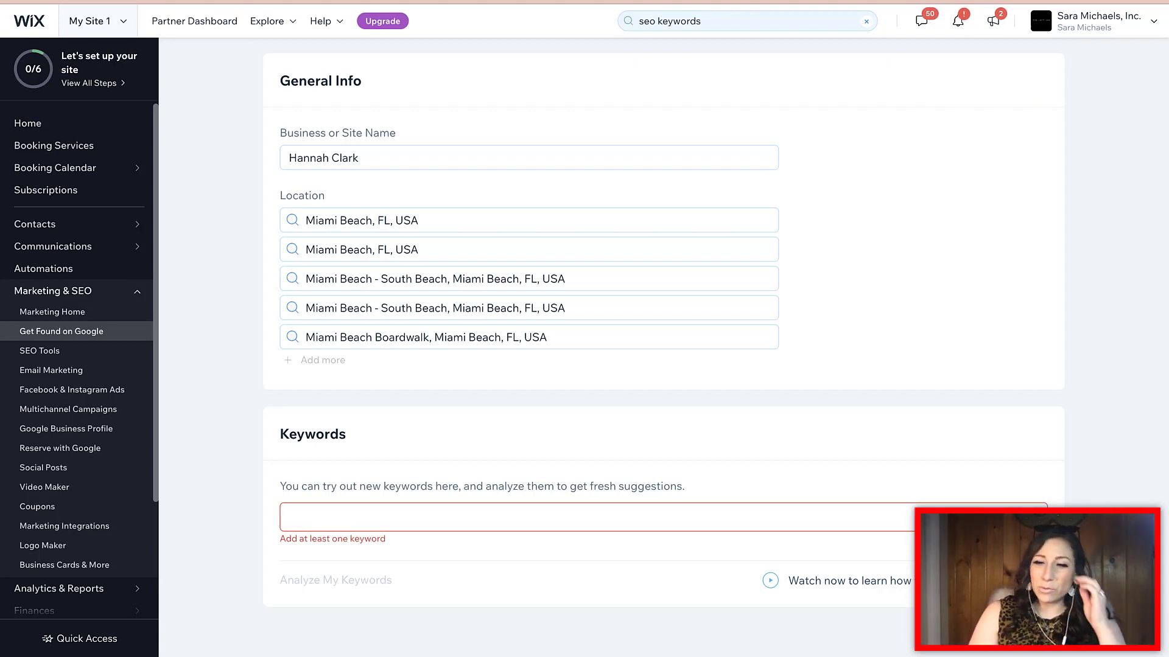
click(851, 581)
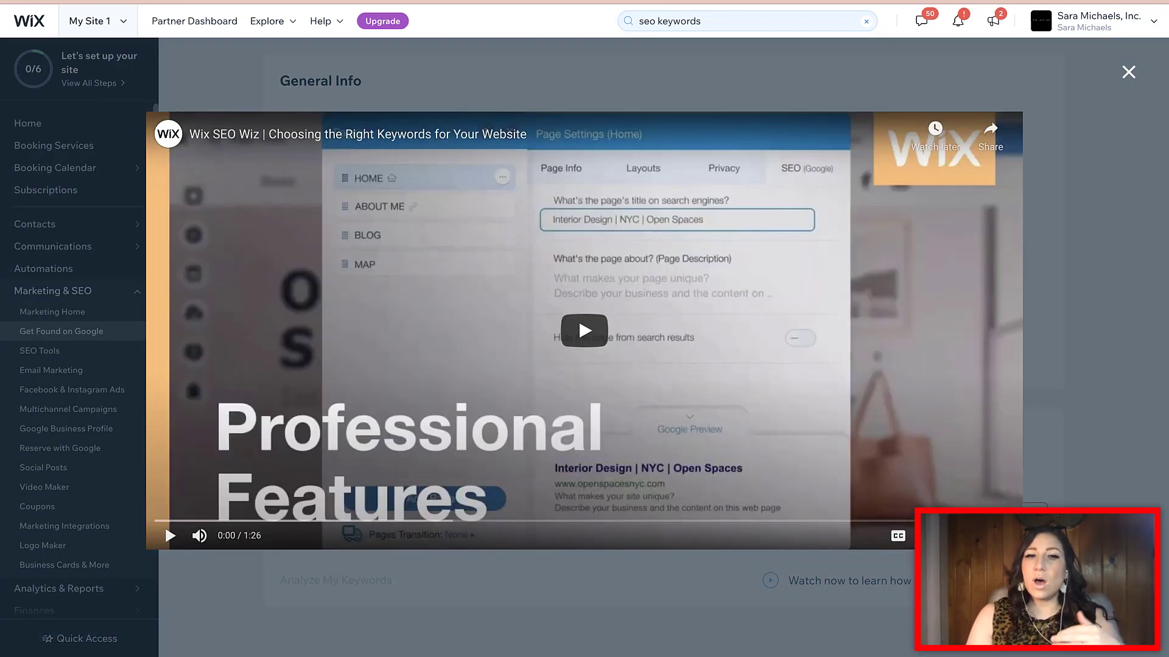
click(1129, 73)
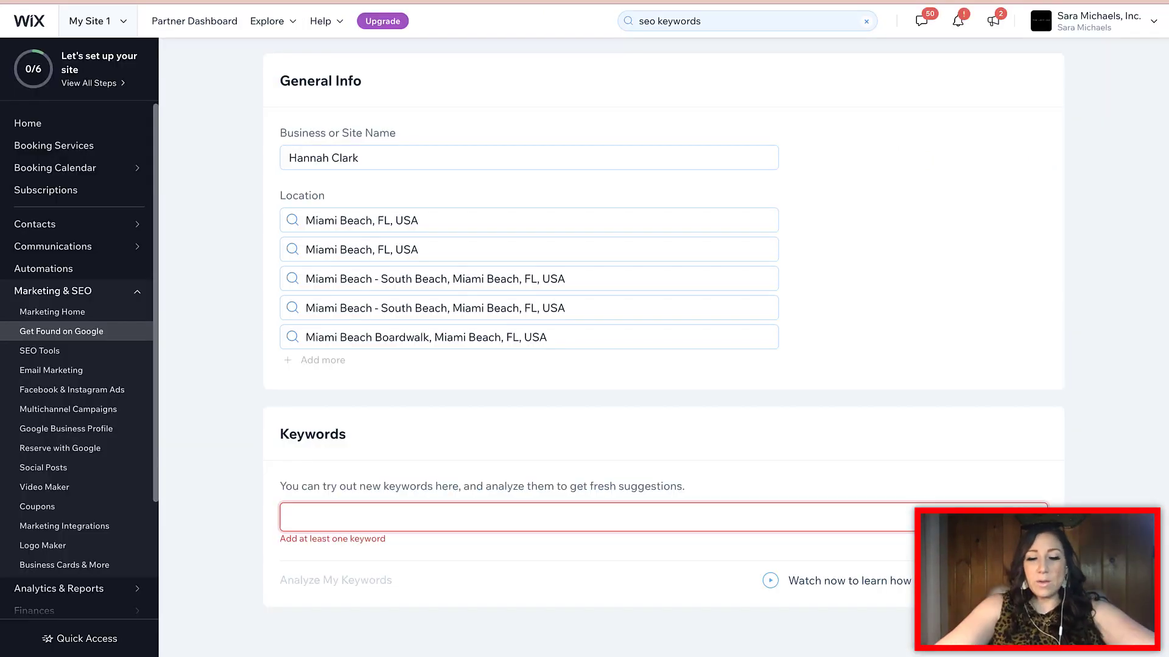
Add the keywords 'Luxury Real Estate Agent Miami Florida' and 'Top Luxury Real Estate Agency Miami Beach Florida'
text(Luxury Real Estate)
key(BackSpace)
key(BackSpace)
key(BackSpace)
text(tate Agent Miami Florida)
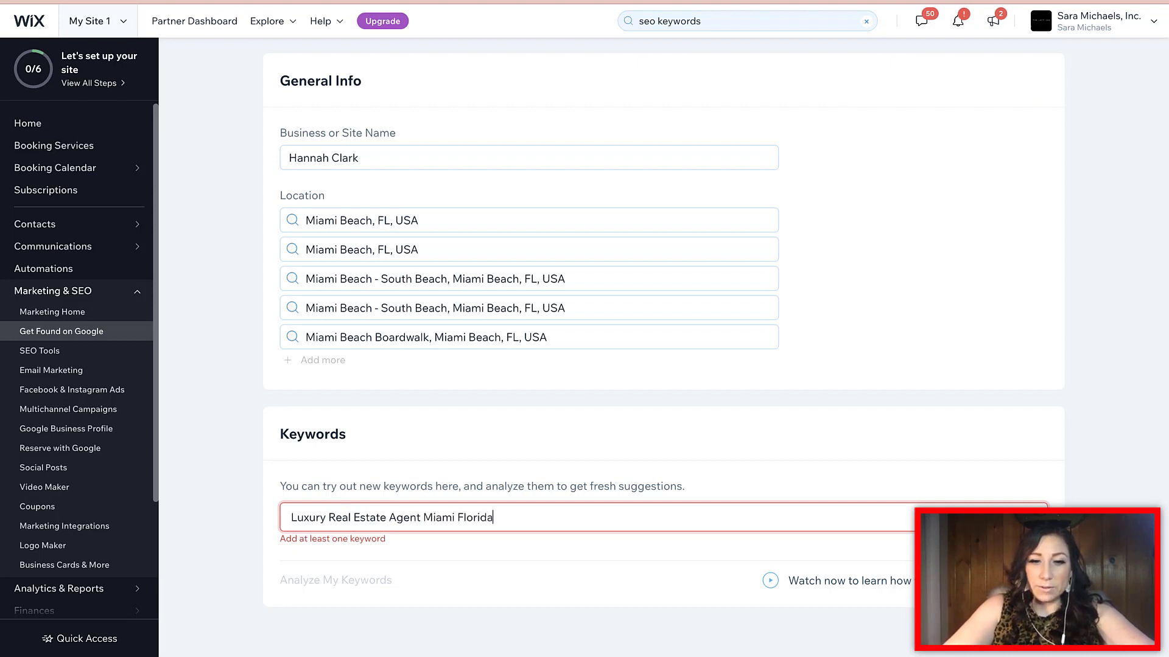
key(Return)
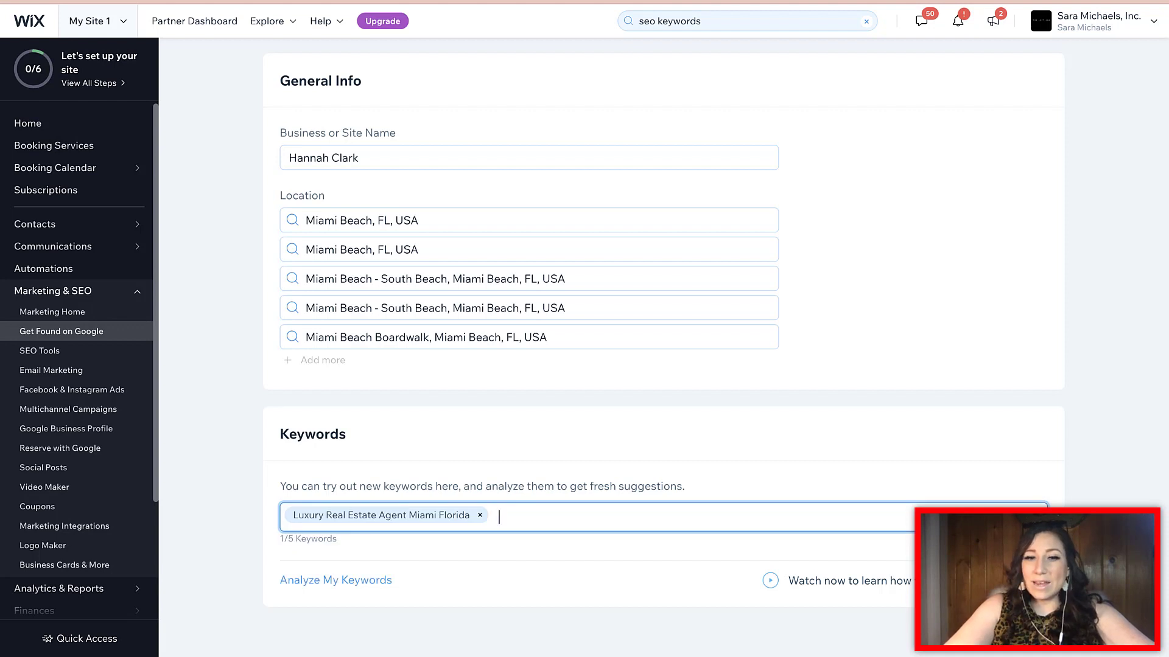
text(Top Luxu)
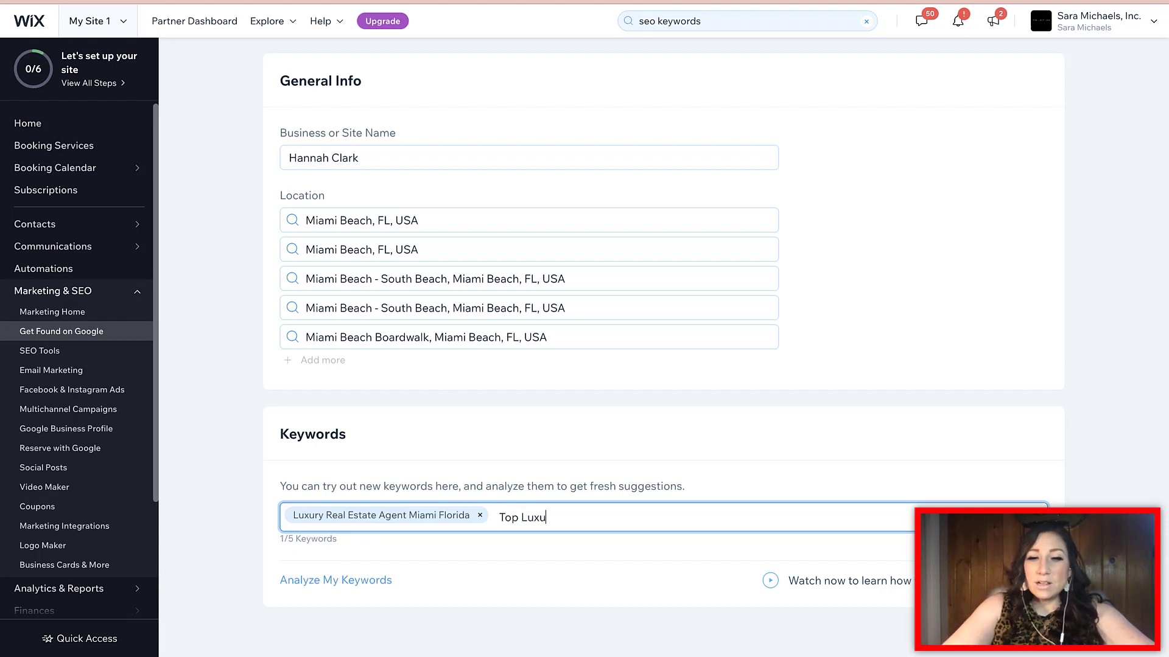
text(ry Real Est)
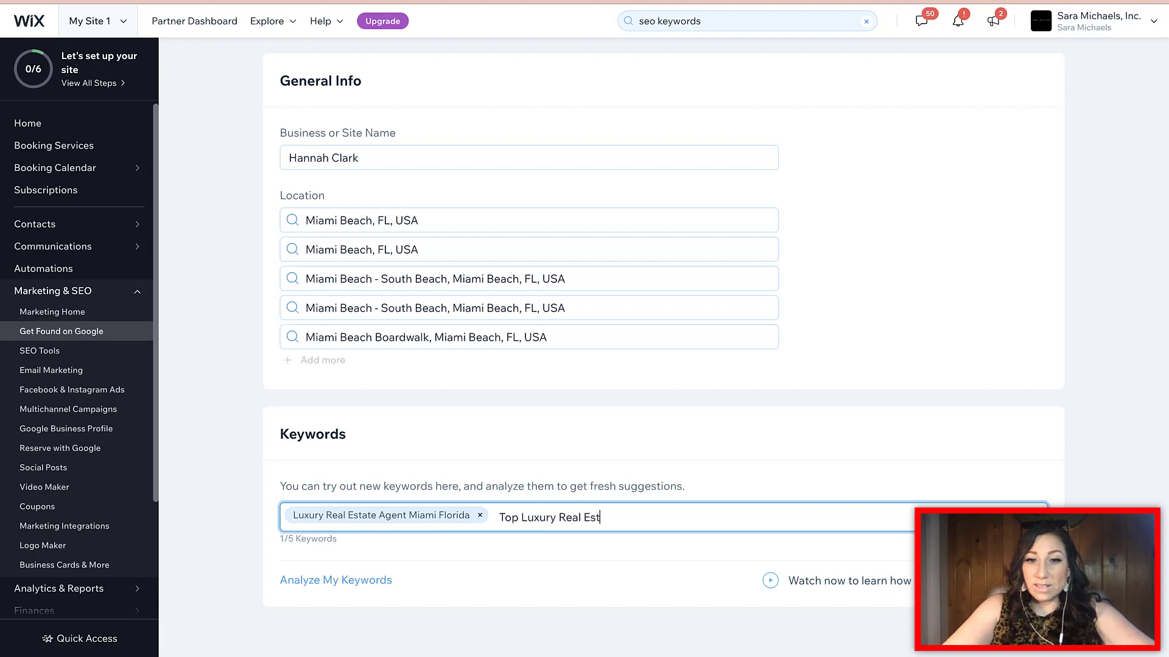
text(ate Agency M)
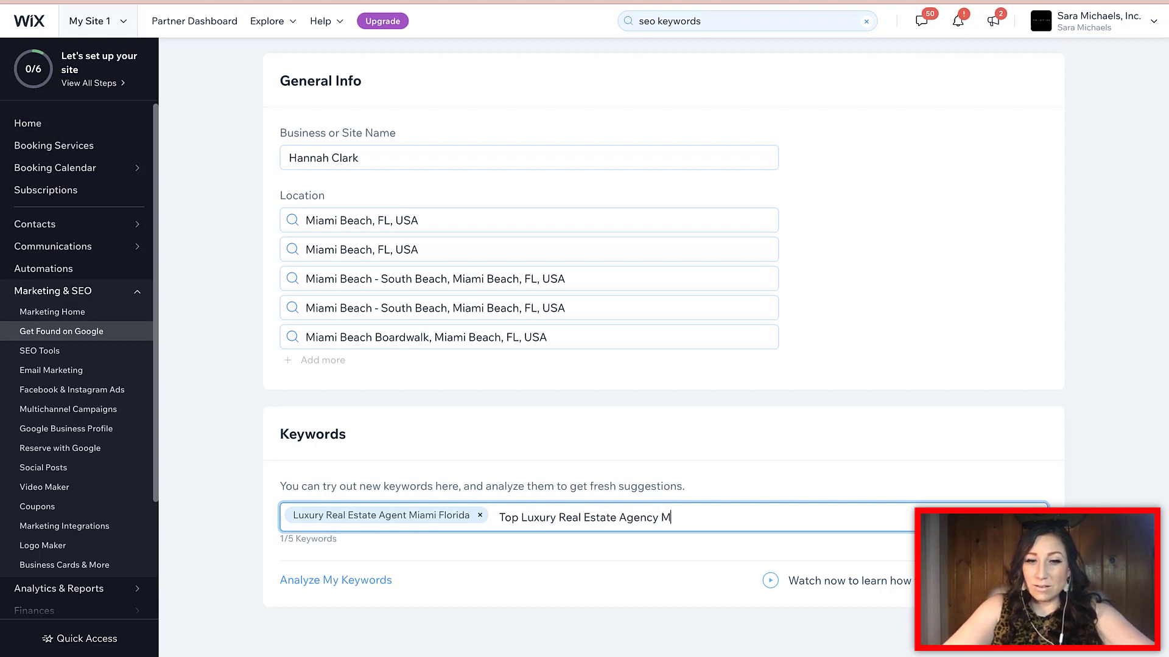
text(iami Beach Florida)
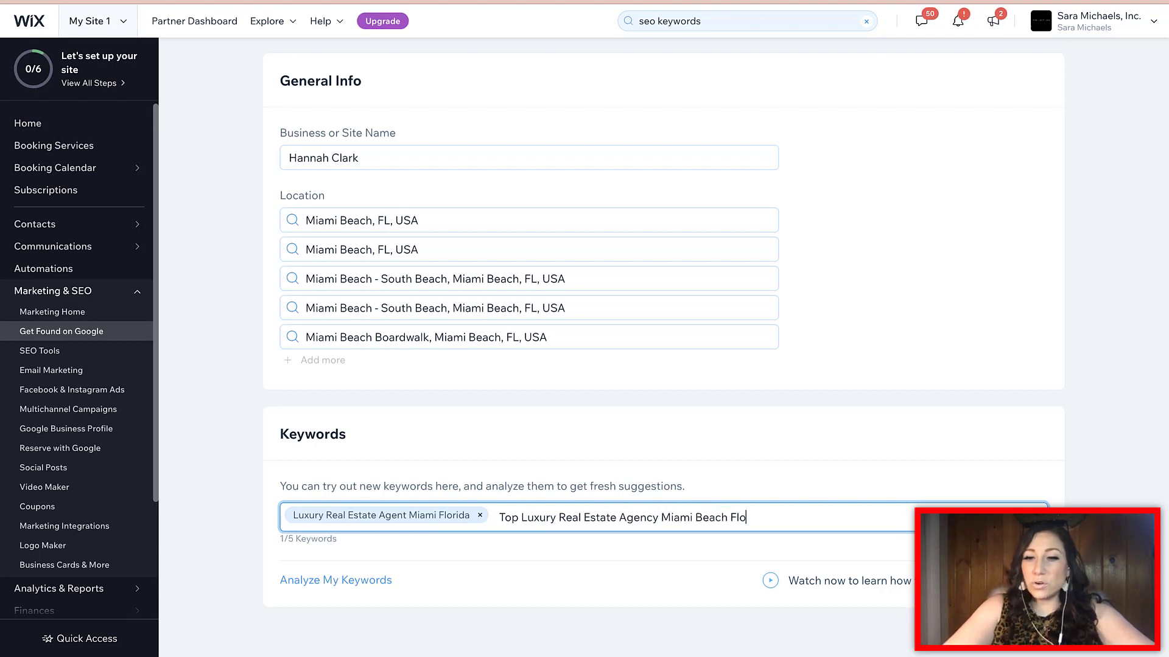
key(Return)
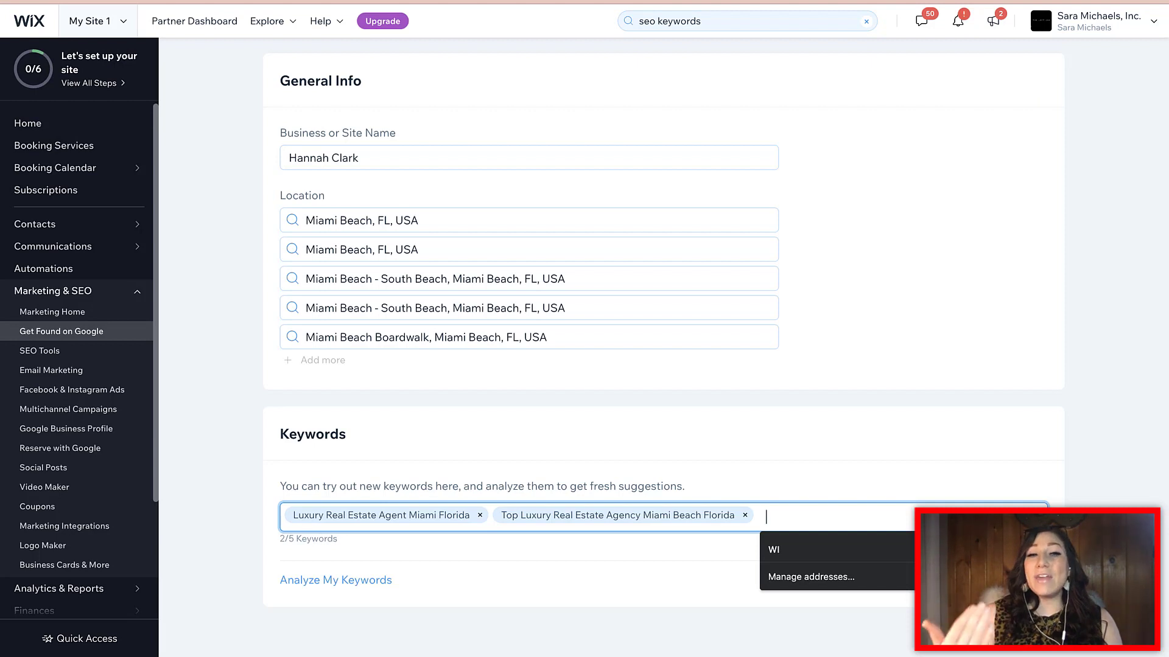
scroll(664, 341, up, 2)
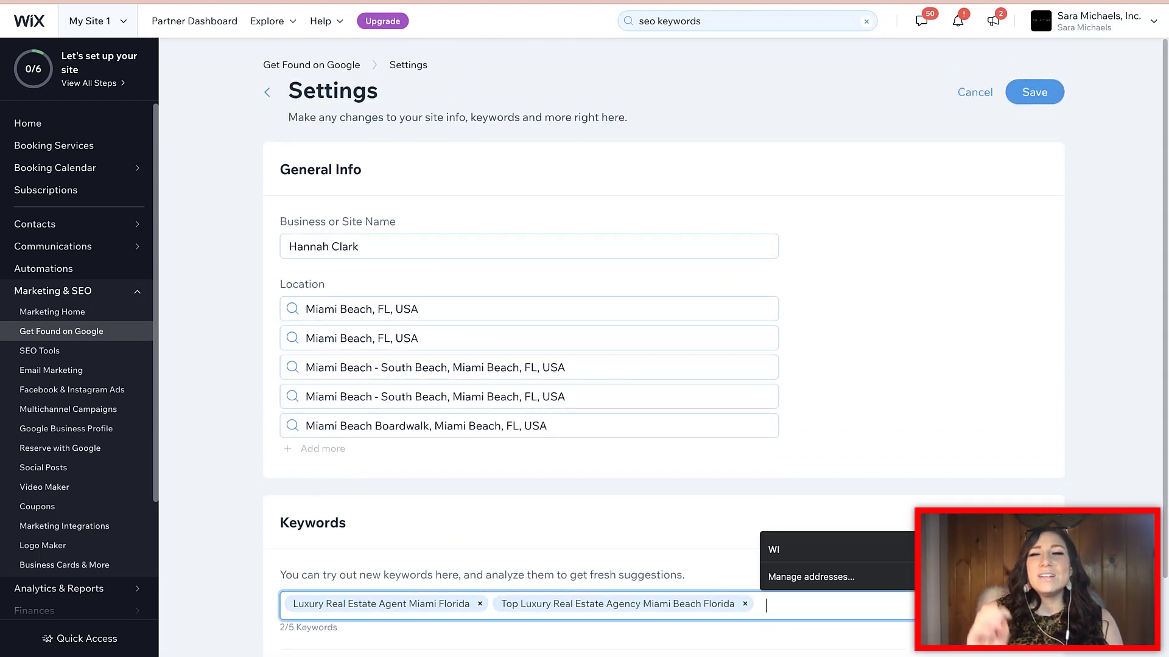